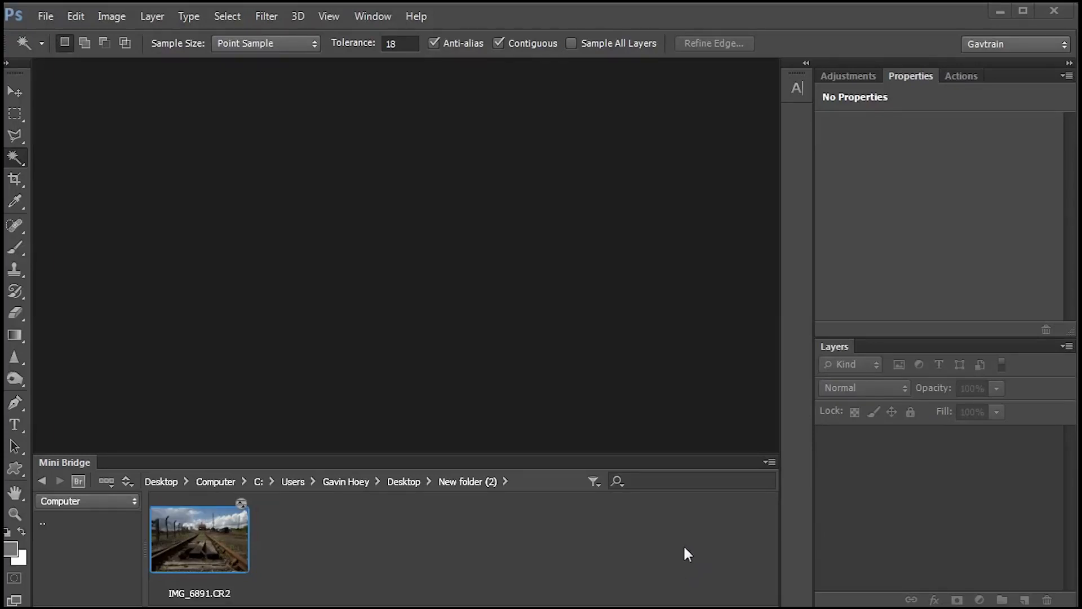
Step: Open the railway track photo IMG_6891.CR2 in Camera Raw
{"action": "double_click", "coordinate": [211, 538]}
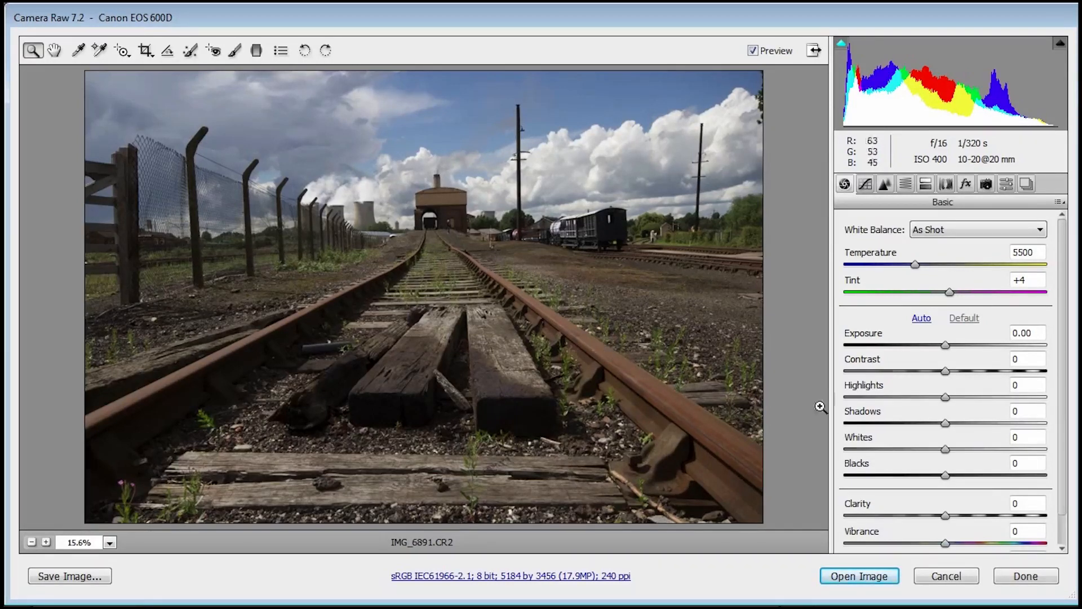
Step: Remove all colour from the photo by setting Saturation to -100
{"action": "scroll", "coordinate": [1057, 478], "scroll_direction": "down", "scroll_amount": 1}
{"action": "scroll", "coordinate": [1056, 478], "scroll_direction": "down", "scroll_amount": 1}
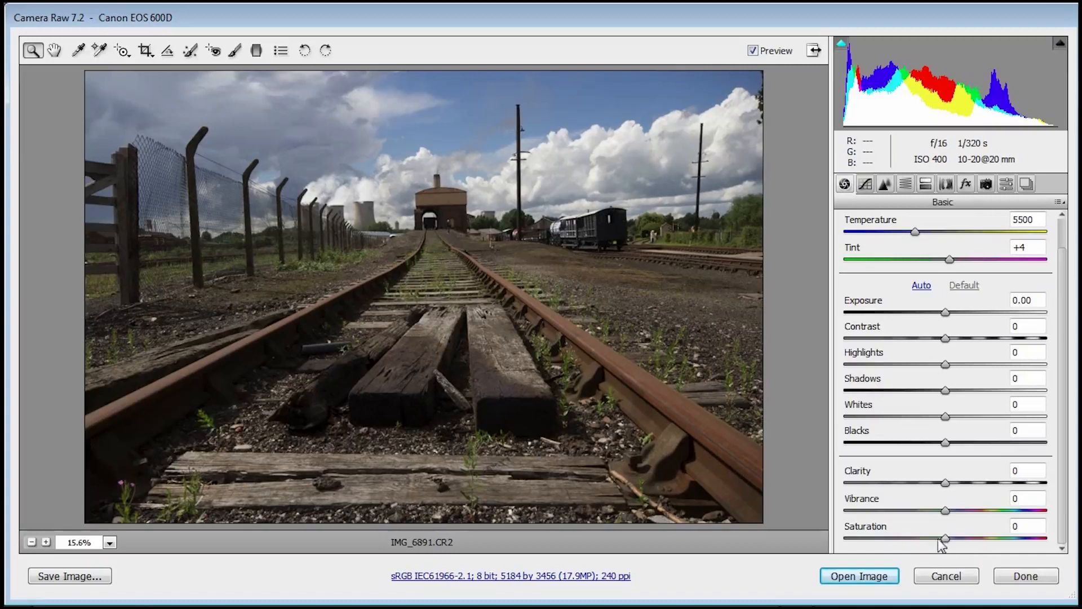
{"action": "left_click_drag", "start_coordinate": [945, 538], "coordinate": [828, 541]}
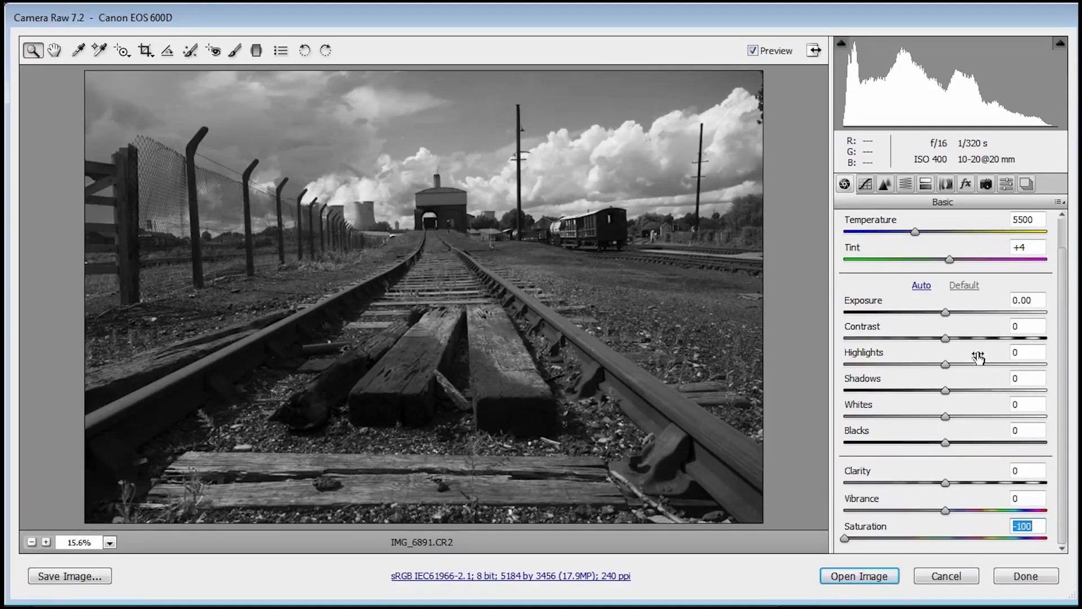
Step: Adjust the desaturated photo's tones: Contrast +76, Shadows +81, Highlights -39 and Exposure +0.20
{"action": "left_click_drag", "start_coordinate": [948, 338], "coordinate": [1032, 355]}
{"action": "key", "text": "Down"}
{"action": "key", "text": "Down"}
{"action": "key", "text": "Down"}
{"action": "key", "text": "Down"}
{"action": "key", "text": "Down"}
{"action": "key", "text": "Down"}
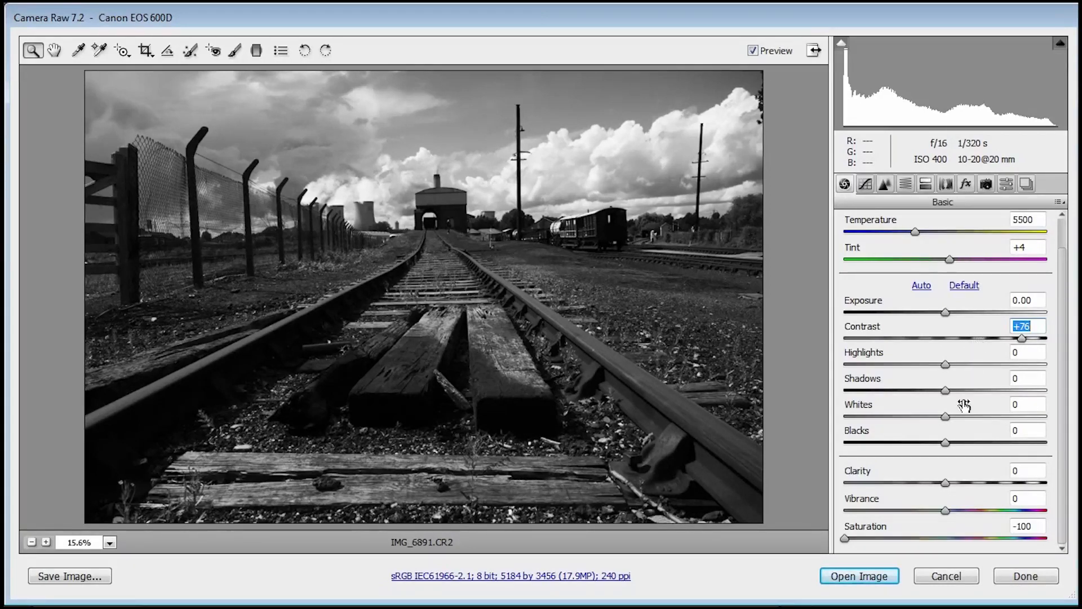
{"action": "left_click_drag", "start_coordinate": [946, 396], "coordinate": [1028, 395]}
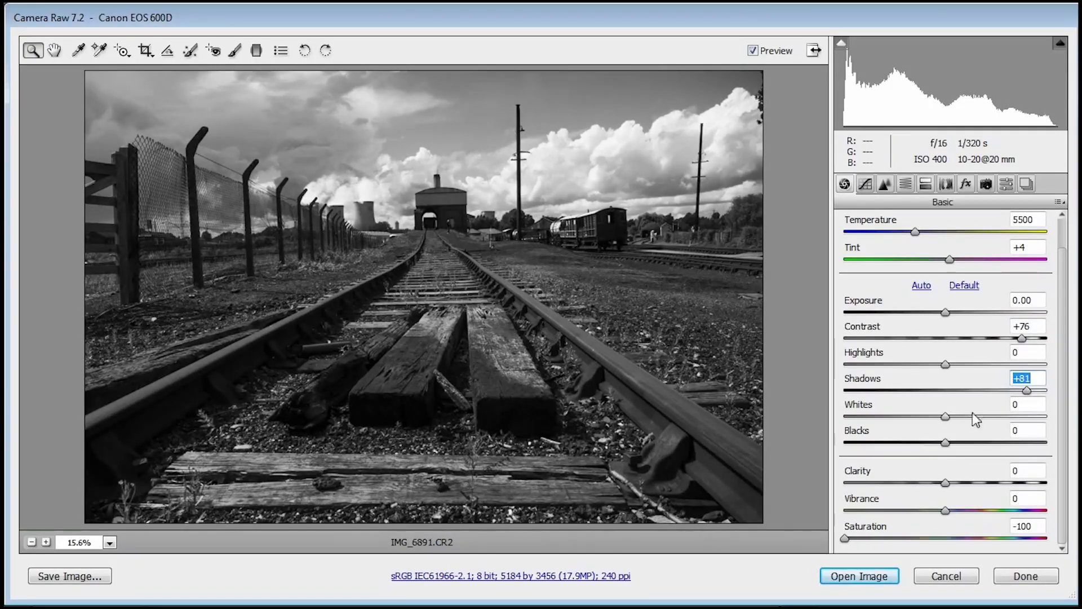
{"action": "left_click_drag", "start_coordinate": [944, 366], "coordinate": [905, 355]}
{"action": "left_click_drag", "start_coordinate": [945, 313], "coordinate": [949, 313]}
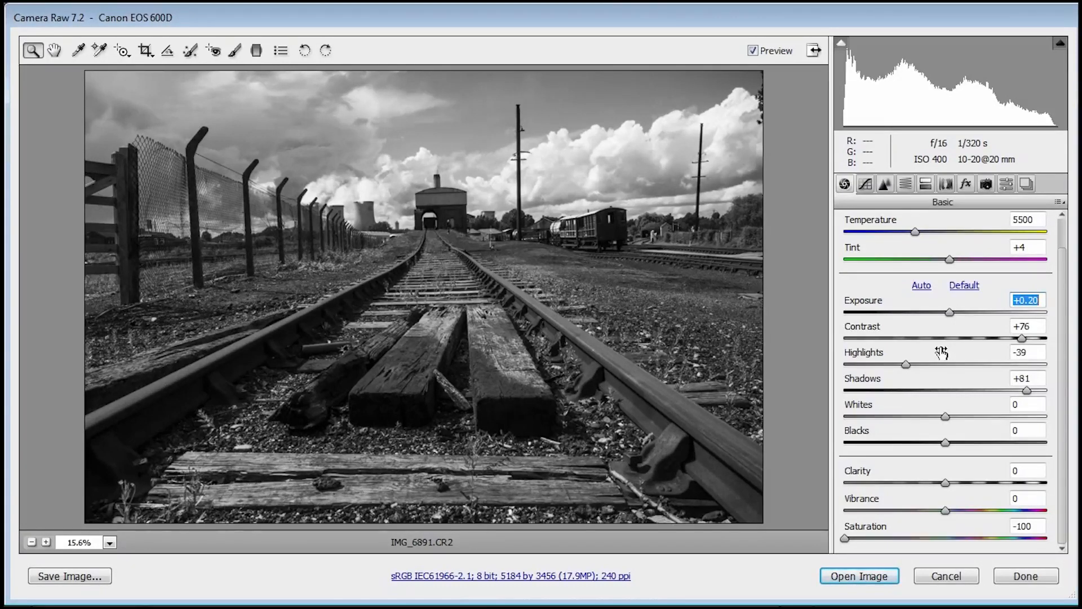
Step: Reset the saturation and tone adjustments to their defaults
{"action": "left_click", "coordinate": [1060, 203]}
{"action": "left_click", "coordinate": [1069, 235]}
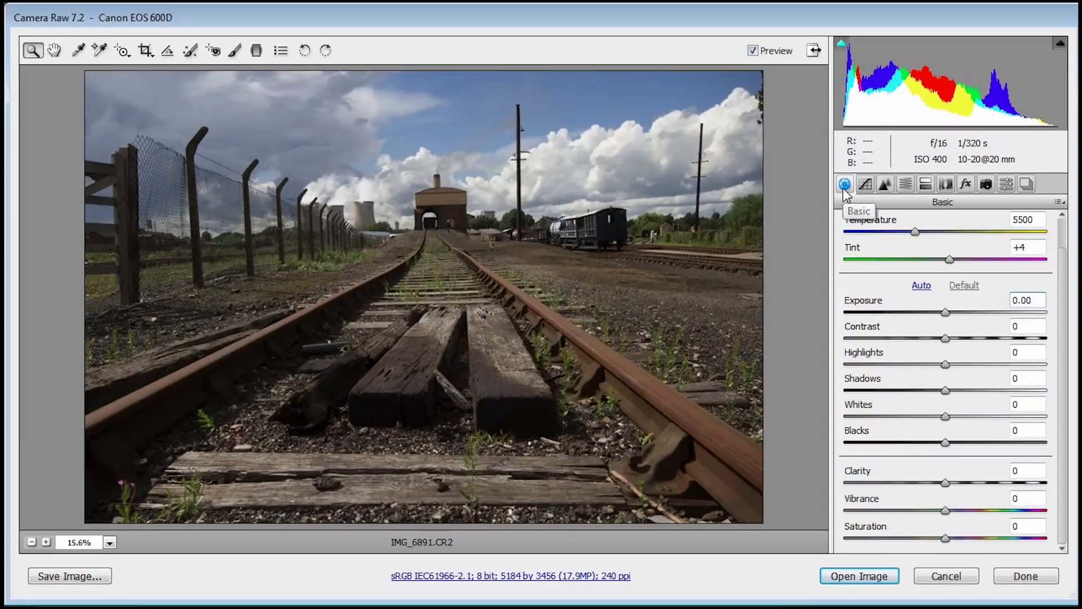
Step: Convert the photo to grayscale and set its grayscale mix to Oranges +100, Blues -88 and Greens +100
{"action": "left_click", "coordinate": [906, 185]}
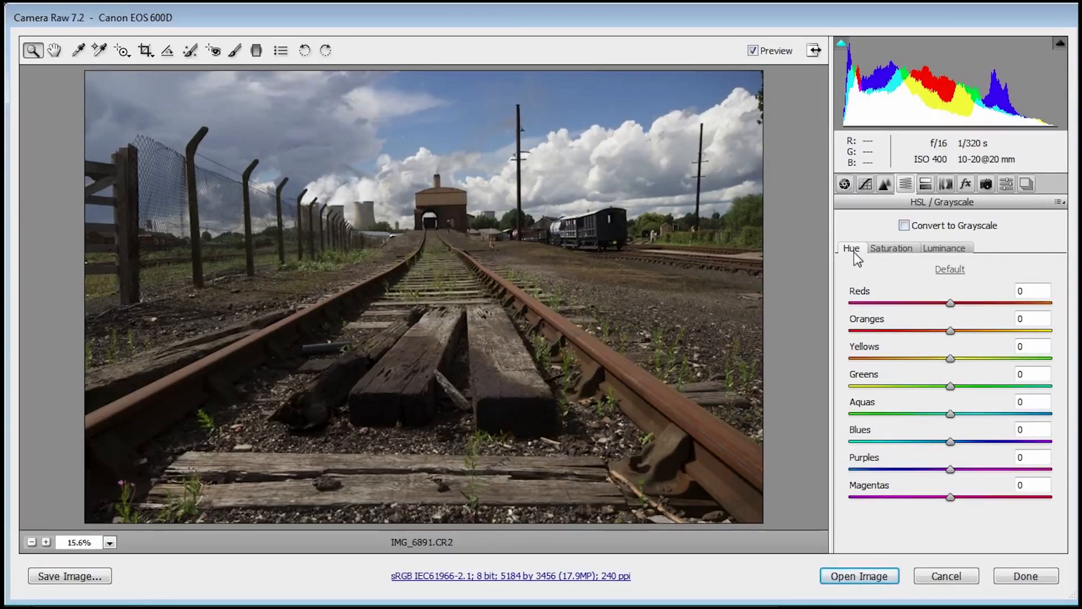
{"action": "left_click", "coordinate": [904, 226]}
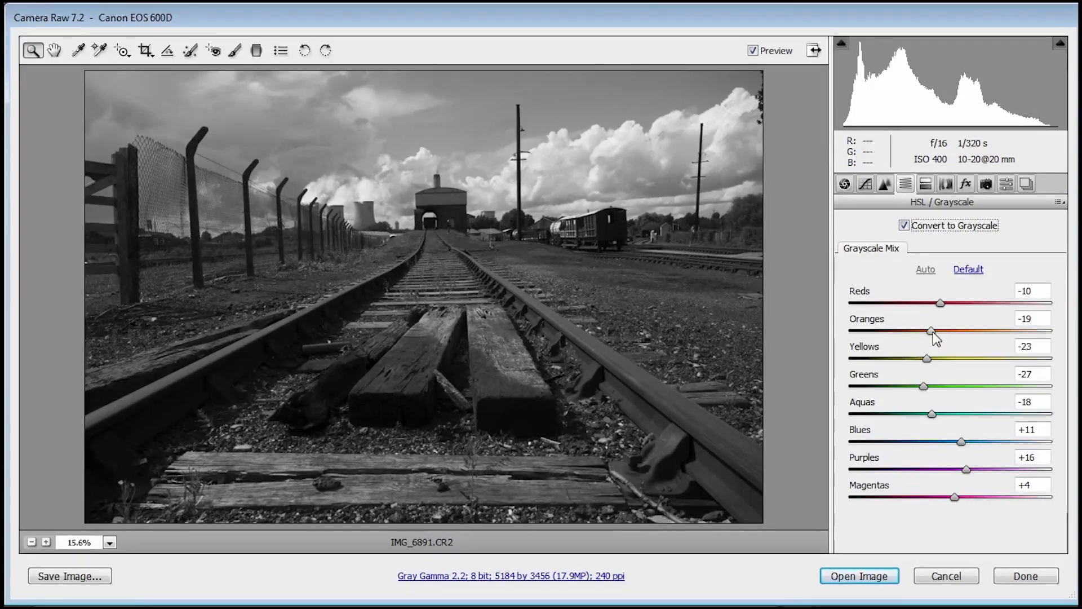
{"action": "left_click_drag", "start_coordinate": [930, 330], "coordinate": [1042, 347]}
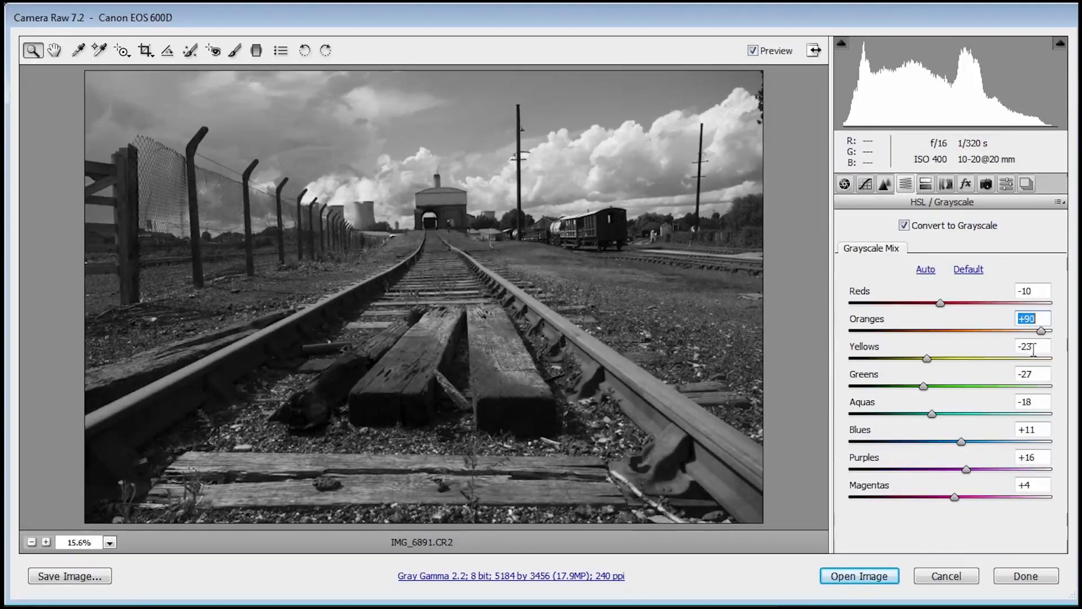
{"action": "left_click_drag", "start_coordinate": [962, 441], "coordinate": [862, 434]}
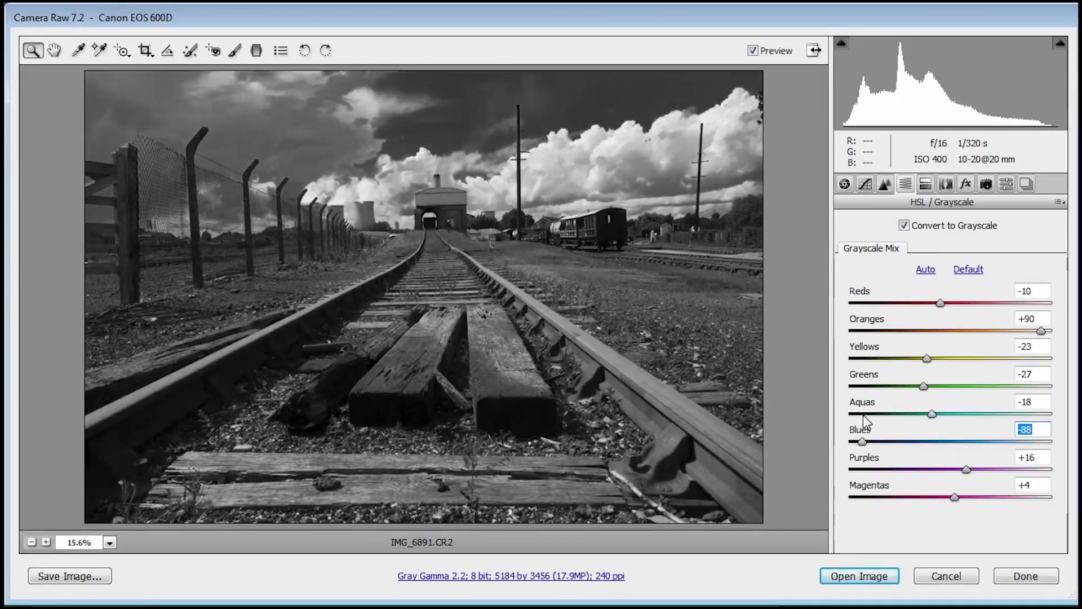
{"action": "left_click_drag", "start_coordinate": [922, 386], "coordinate": [1072, 411]}
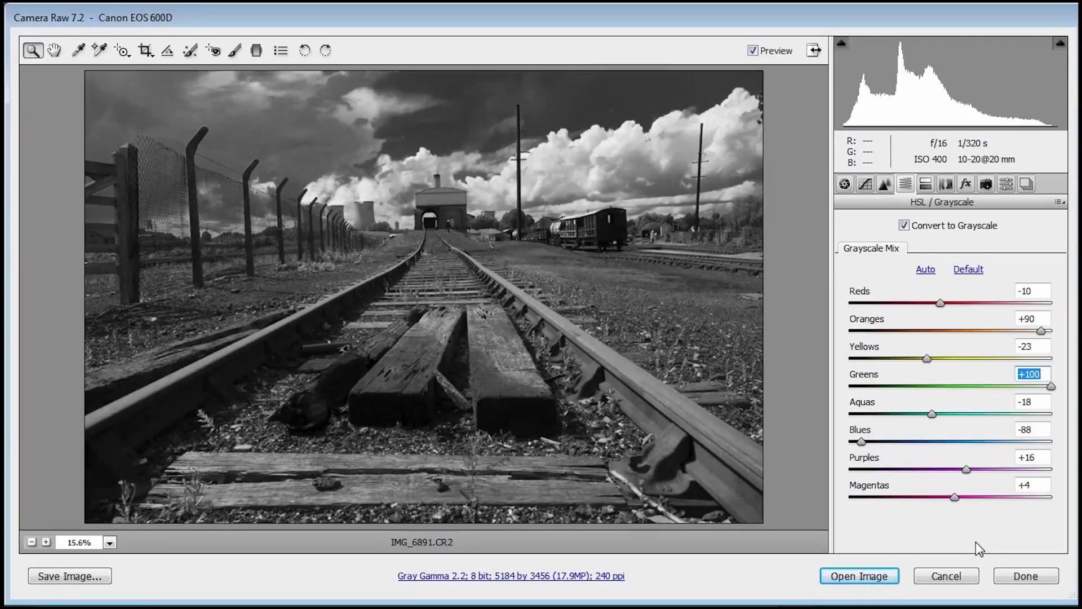
{"action": "left_click_drag", "start_coordinate": [1042, 331], "coordinate": [1064, 341]}
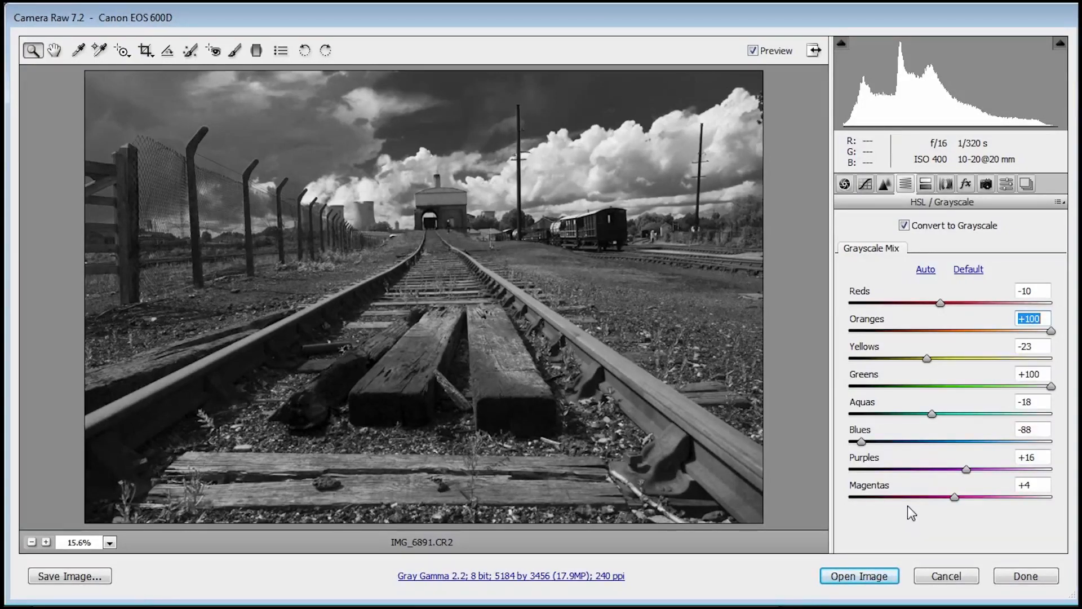
Step: Reset the grayscale conversion to the default colour settings and return to the Basic adjustments
{"action": "left_click", "coordinate": [1059, 200]}
{"action": "left_click", "coordinate": [1073, 233]}
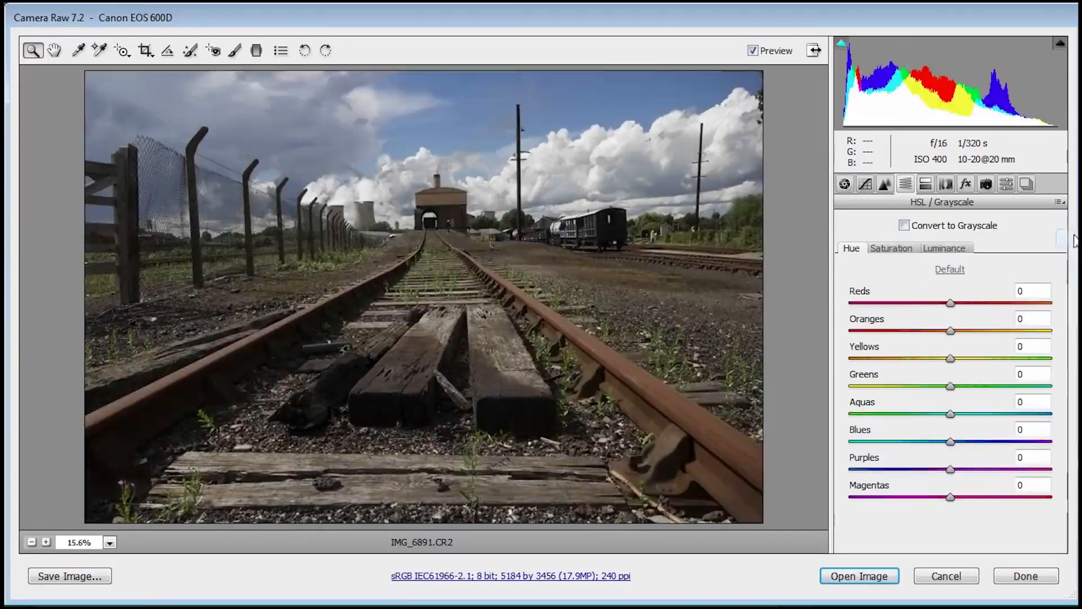
{"action": "left_click", "coordinate": [844, 185]}
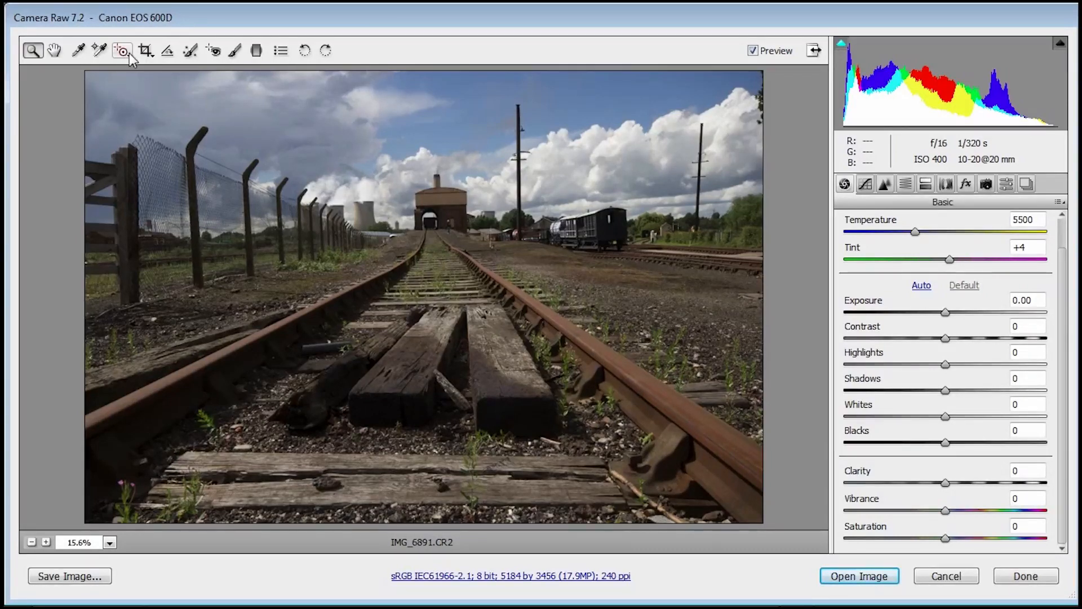
Step: Using the Targeted Adjustment tool for Grayscale Mix, brighten the grass to Yellows and Greens +100 and the rusty rail to Oranges +100
{"action": "left_click", "coordinate": [127, 56]}
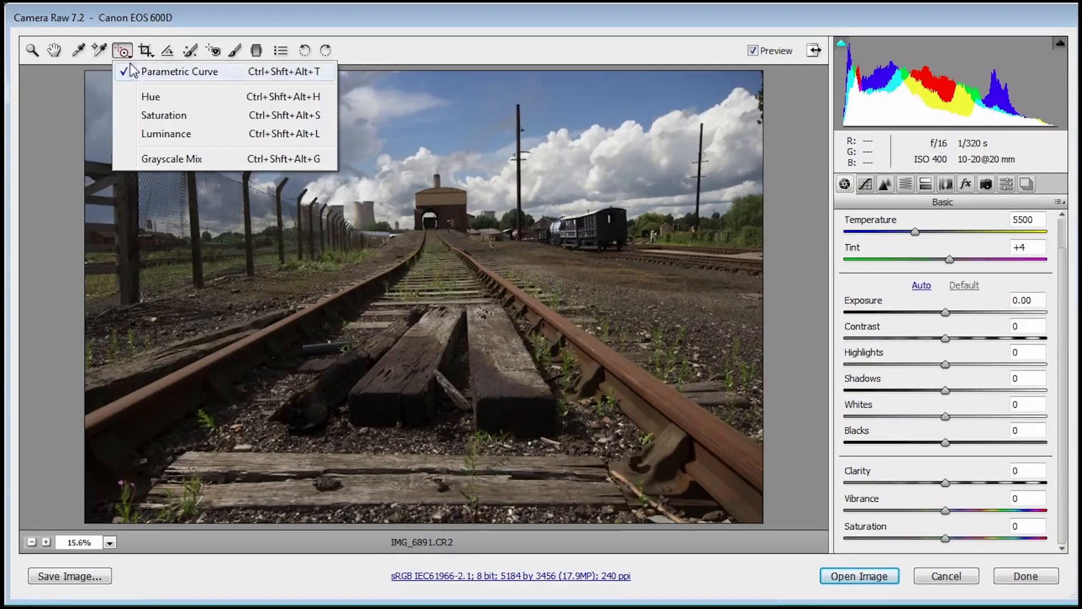
{"action": "left_click", "coordinate": [177, 161]}
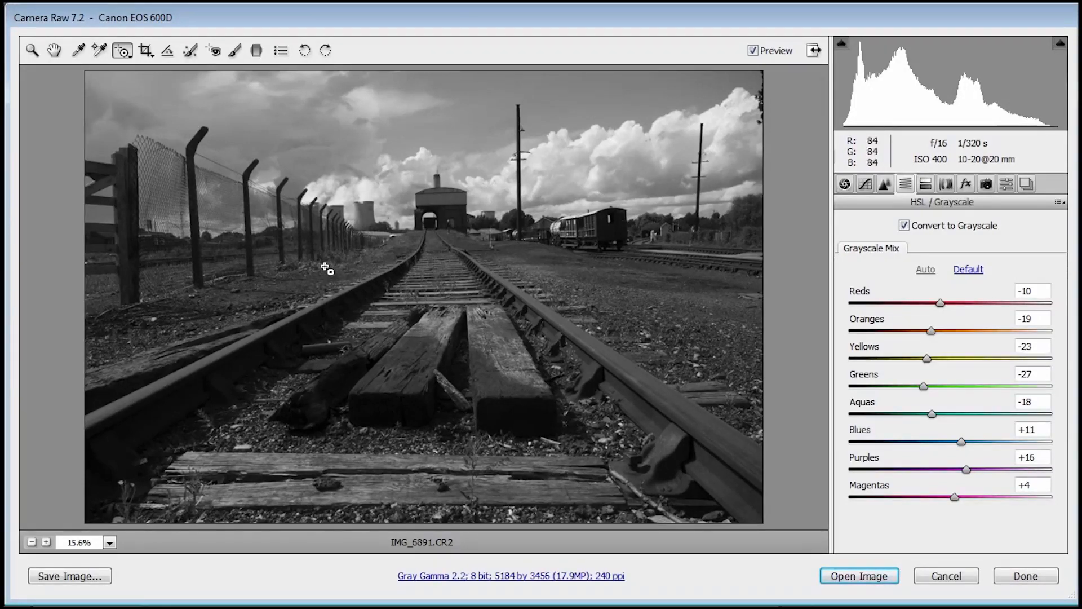
{"action": "left_click_drag", "start_coordinate": [324, 266], "coordinate": [370, 143]}
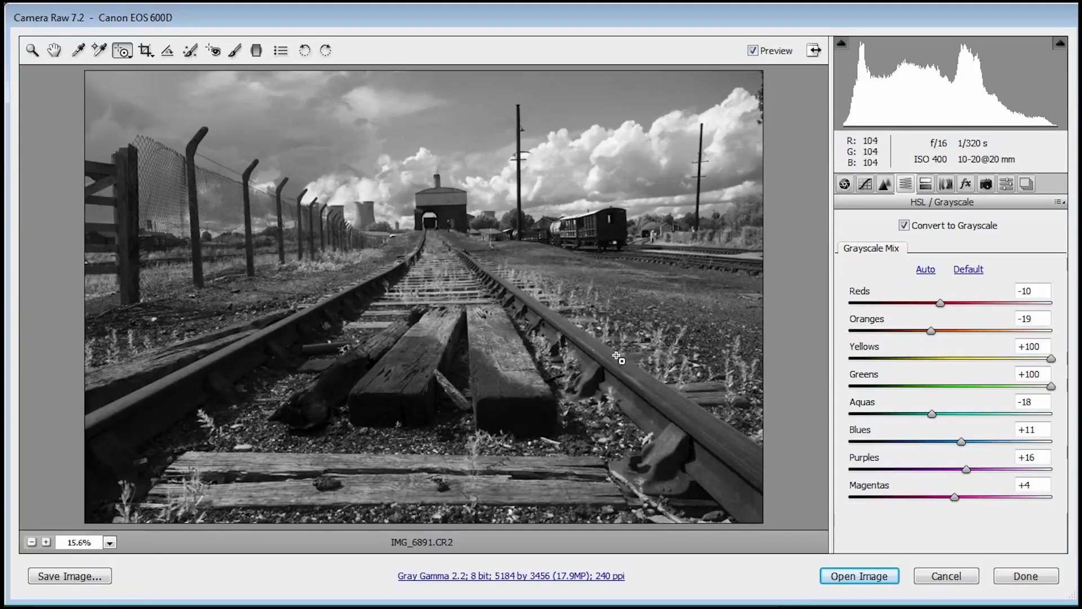
{"action": "left_click_drag", "start_coordinate": [615, 357], "coordinate": [602, 238]}
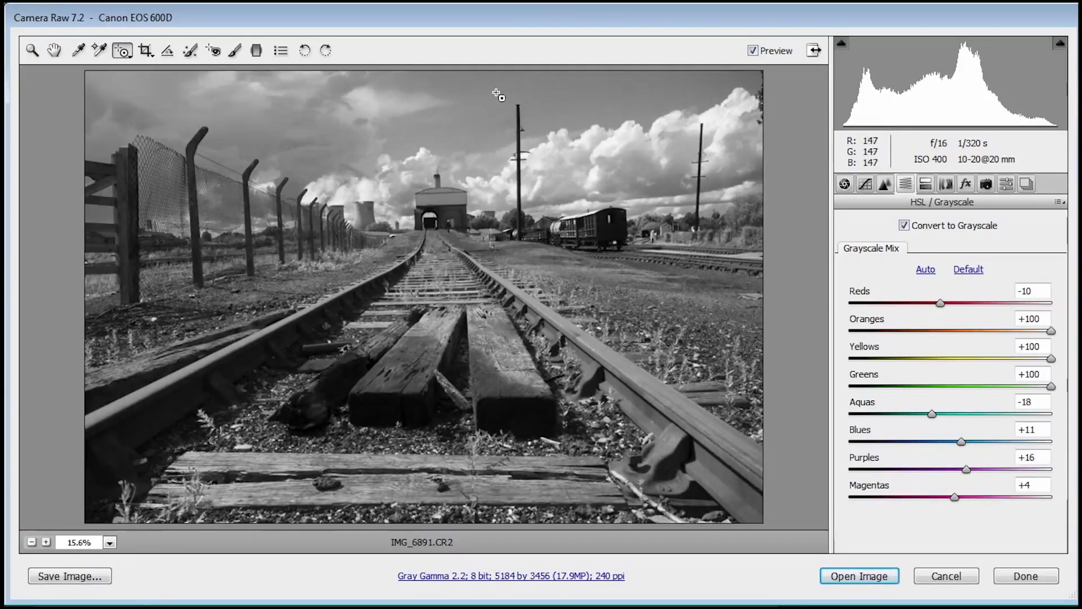
Step: Darken the blue sky with the Targeted Adjustment tool to Blues -100, Purples +8 and Aquas -20
{"action": "left_click_drag", "start_coordinate": [496, 89], "coordinate": [467, 207]}
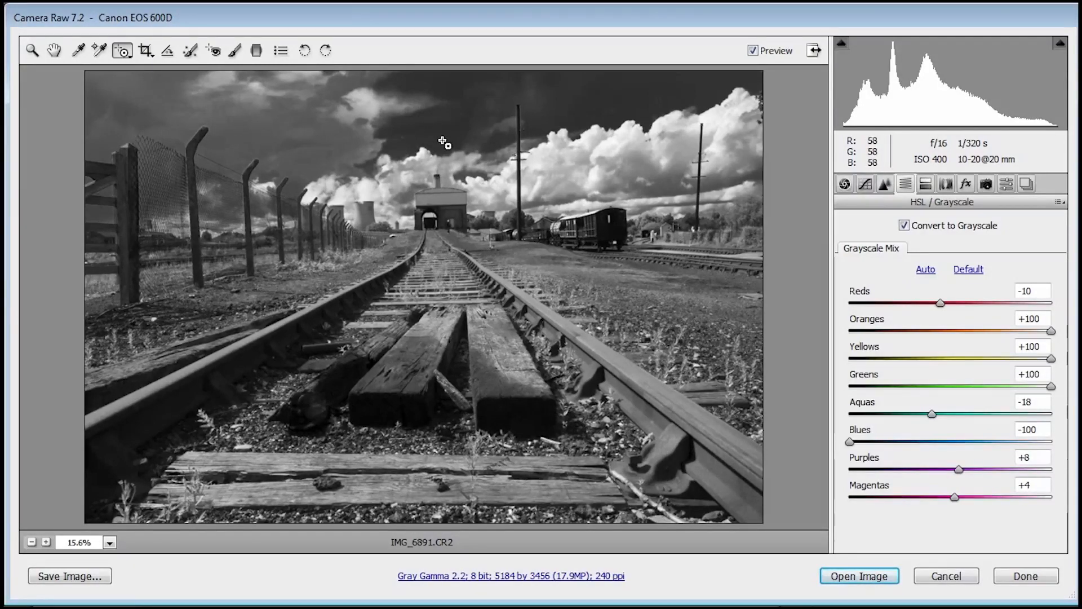
{"action": "left_click_drag", "start_coordinate": [442, 140], "coordinate": [461, 200]}
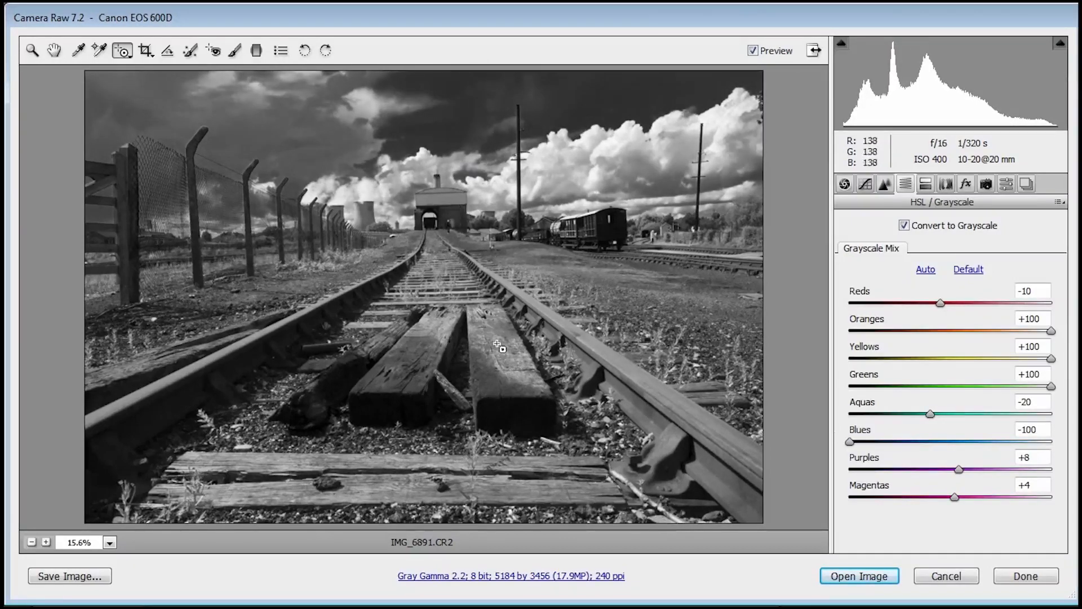
{"action": "mouse_move", "coordinate": [581, 354]}
{"action": "left_mouse_down"}
{"action": "mouse_move", "coordinate": [583, 370]}
{"action": "mouse_move", "coordinate": [589, 335]}
{"action": "left_mouse_up"}
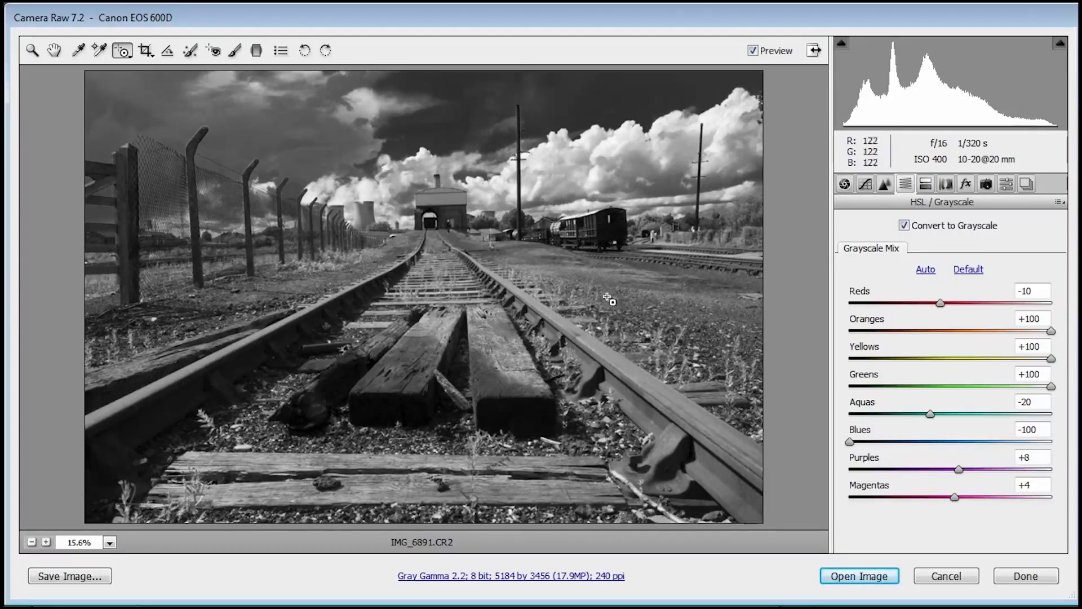
Step: Refine the black and white photo's tones with Highlights -58, Shadows +33, Contrast +30 and Clarity +21
{"action": "left_click", "coordinate": [845, 185]}
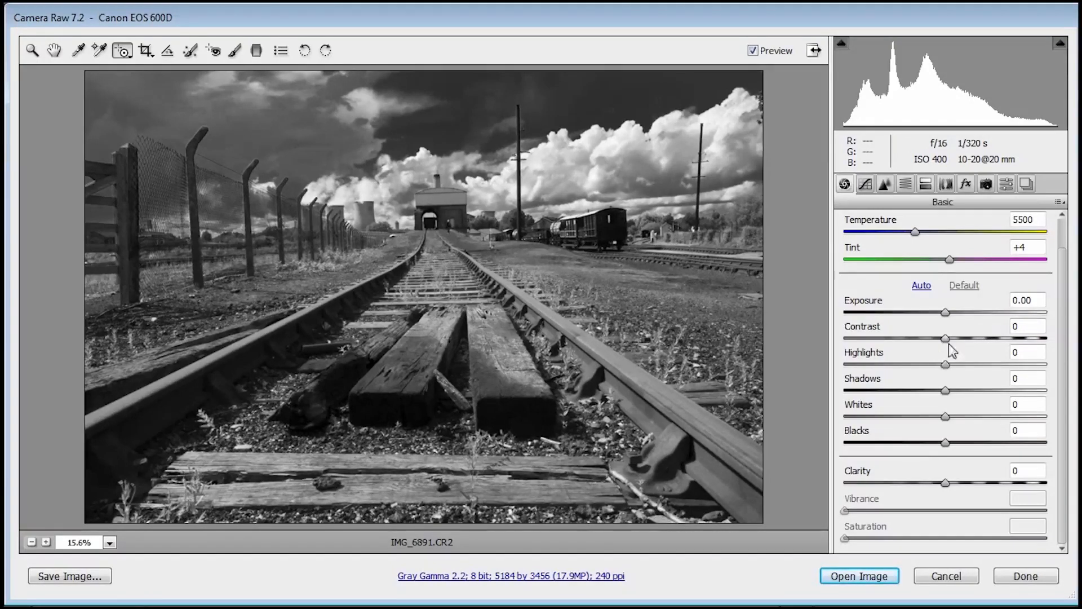
{"action": "left_click_drag", "start_coordinate": [945, 364], "coordinate": [886, 365]}
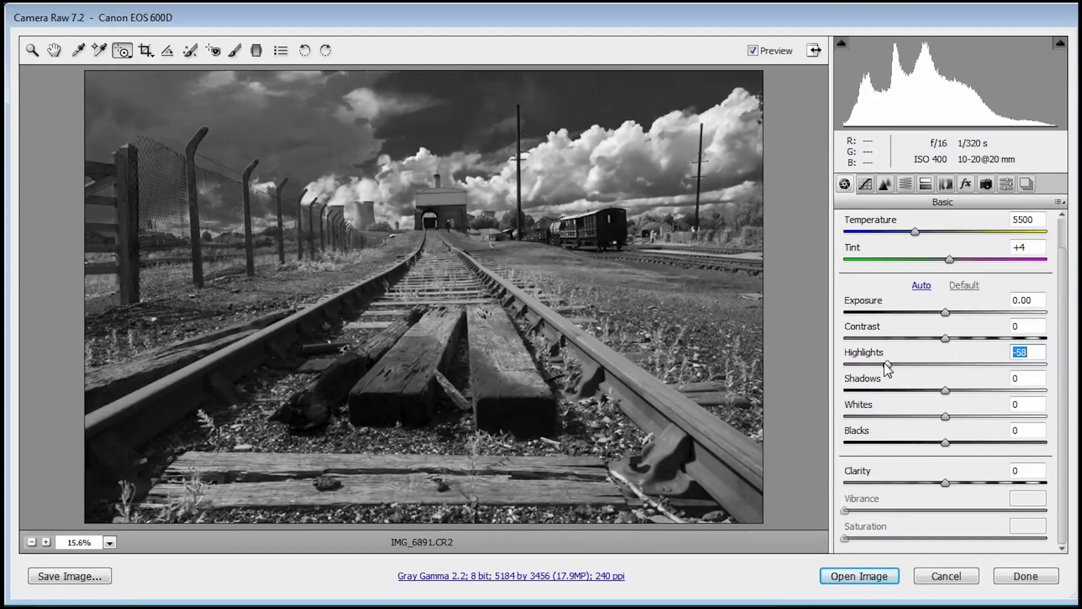
{"action": "left_click_drag", "start_coordinate": [947, 394], "coordinate": [978, 391]}
{"action": "left_click_drag", "start_coordinate": [950, 338], "coordinate": [980, 343]}
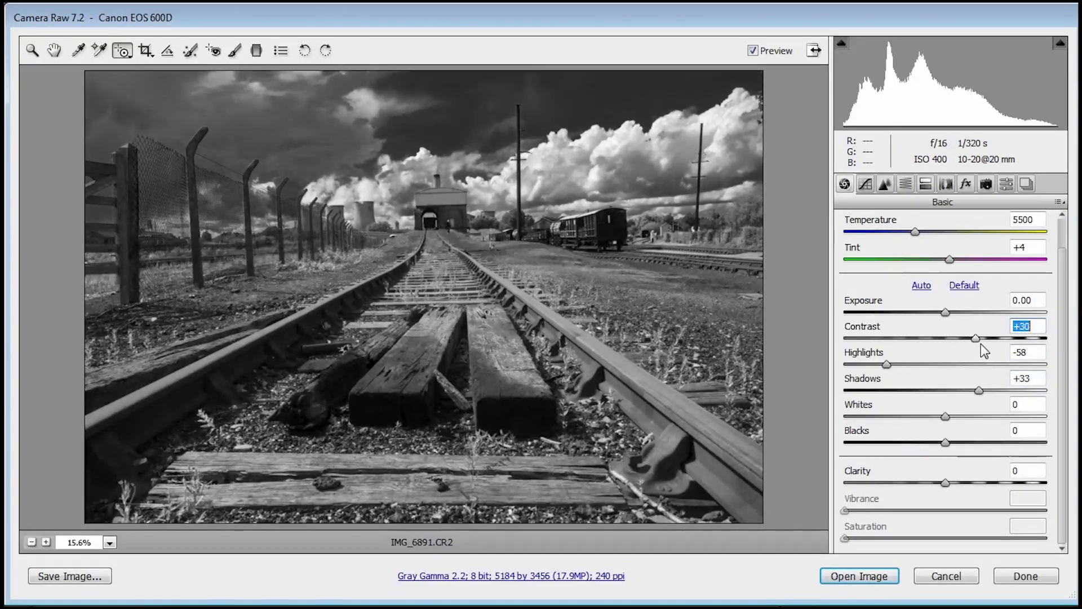
{"action": "left_click_drag", "start_coordinate": [949, 483], "coordinate": [971, 482]}
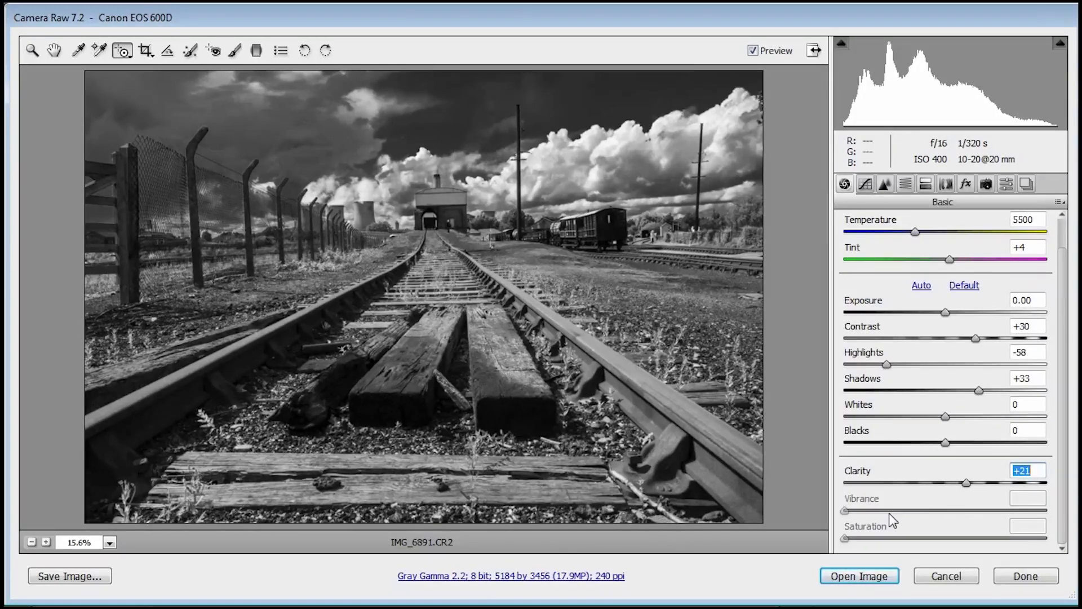
Step: Open the converted photo in Photoshop, collapse Mini Bridge and fit the image to the window
{"action": "left_click", "coordinate": [857, 581]}
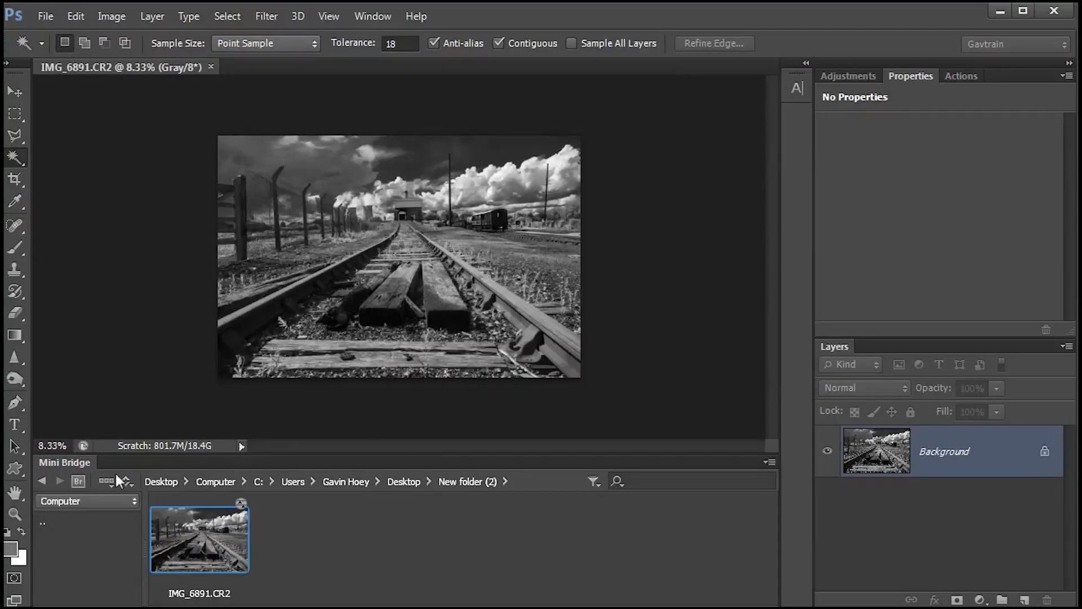
{"action": "double_click", "coordinate": [72, 462]}
{"action": "key", "text": "ctrl+0"}
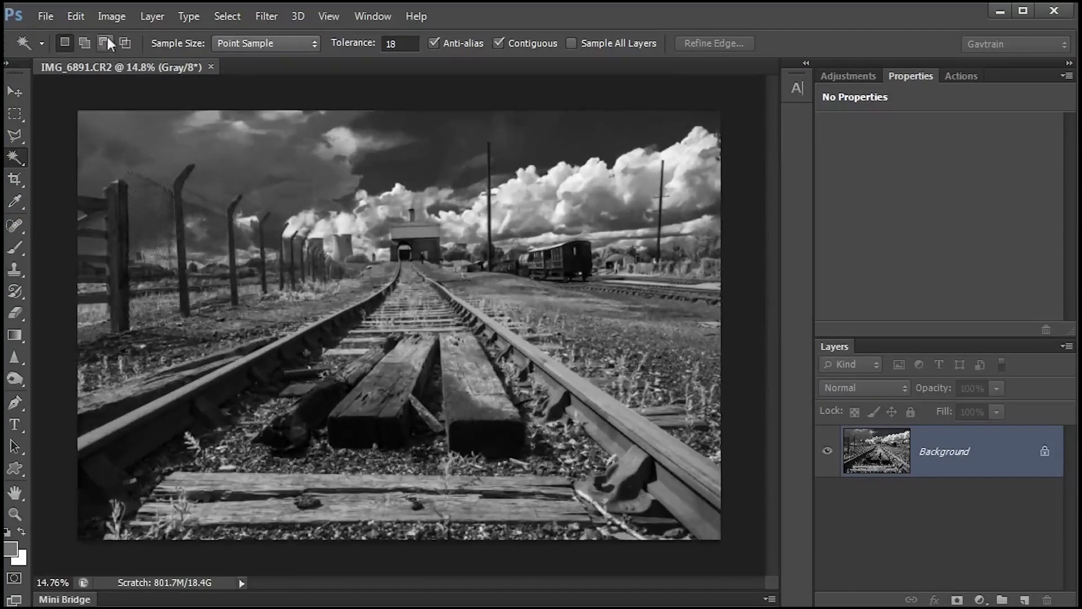
Step: Check the document's colour mode and which image adjustments, such as Black & White, are available in it
{"action": "left_click", "coordinate": [111, 17]}
{"action": "mouse_move", "coordinate": [110, 32]}
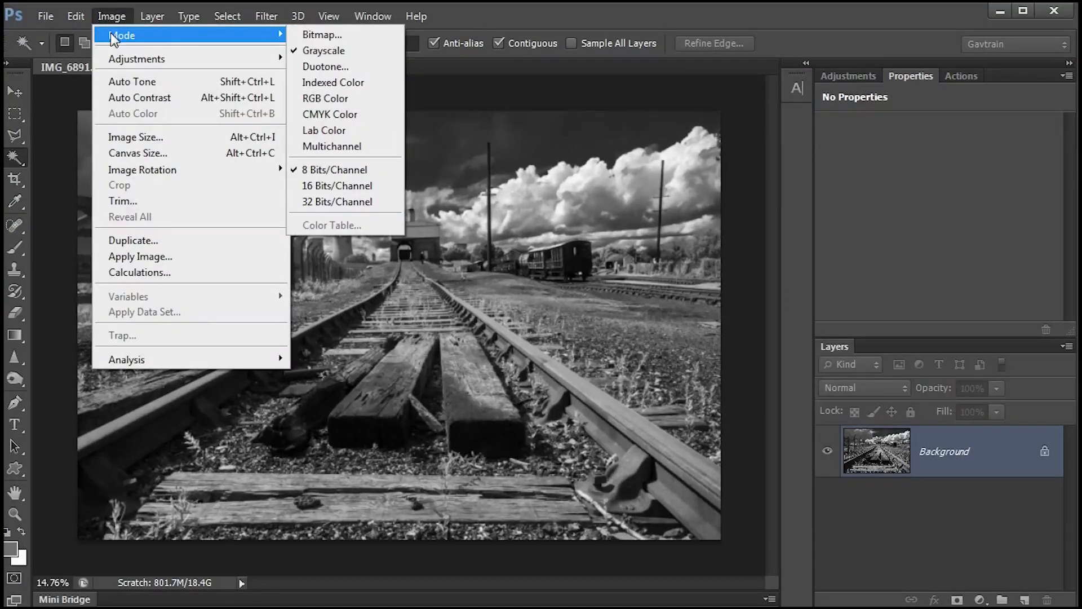
{"action": "left_click", "coordinate": [339, 51]}
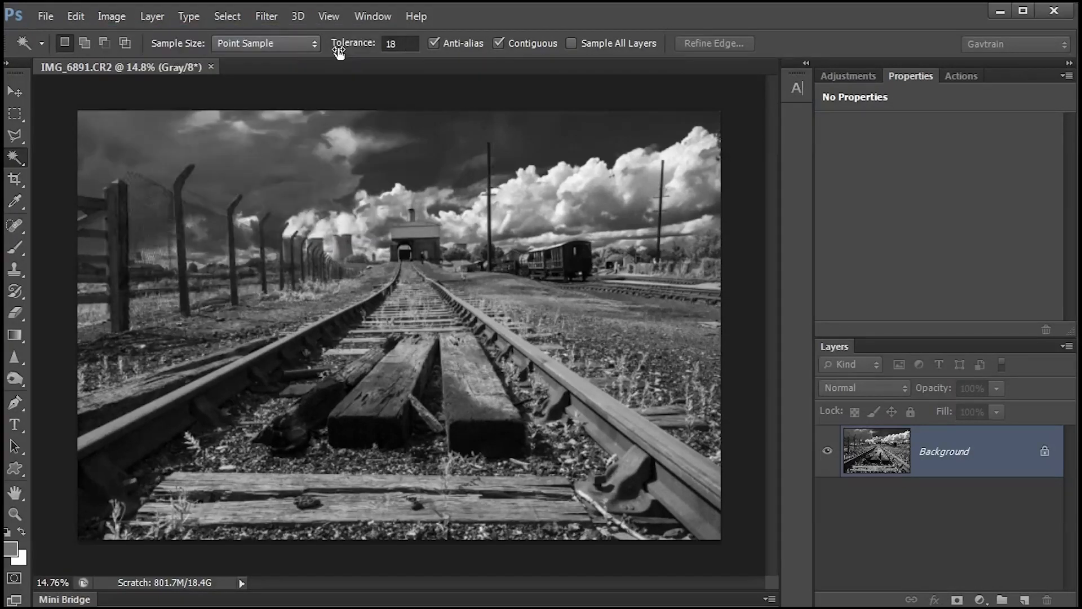
{"action": "left_click", "coordinate": [112, 14]}
{"action": "mouse_move", "coordinate": [130, 60]}
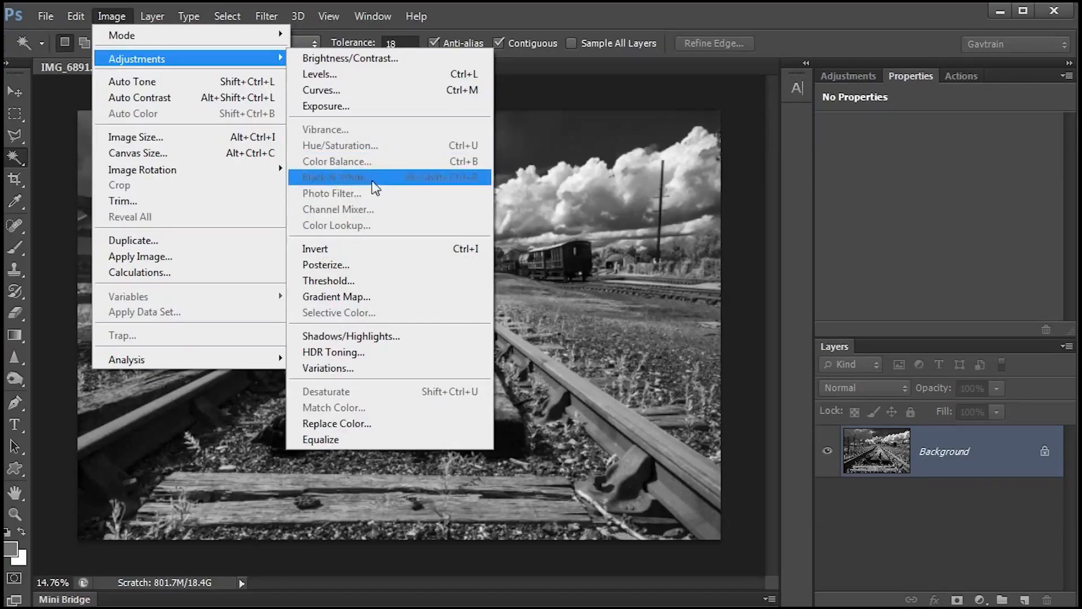
{"action": "left_click", "coordinate": [499, 7]}
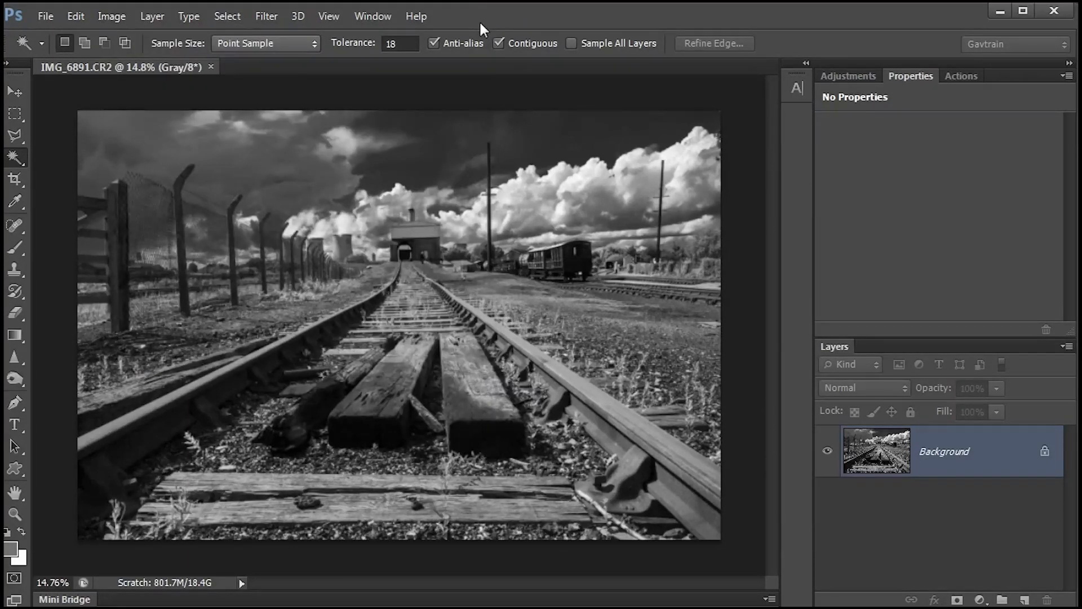
Step: Convert the image from Grayscale to RGB Color mode
{"action": "left_click", "coordinate": [120, 18]}
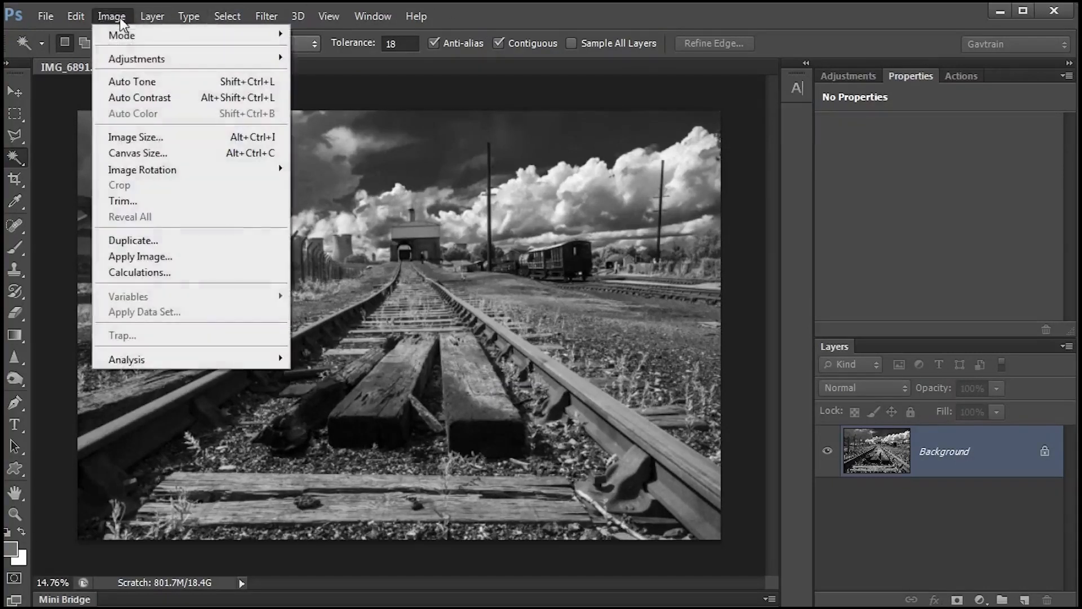
{"action": "mouse_move", "coordinate": [121, 35]}
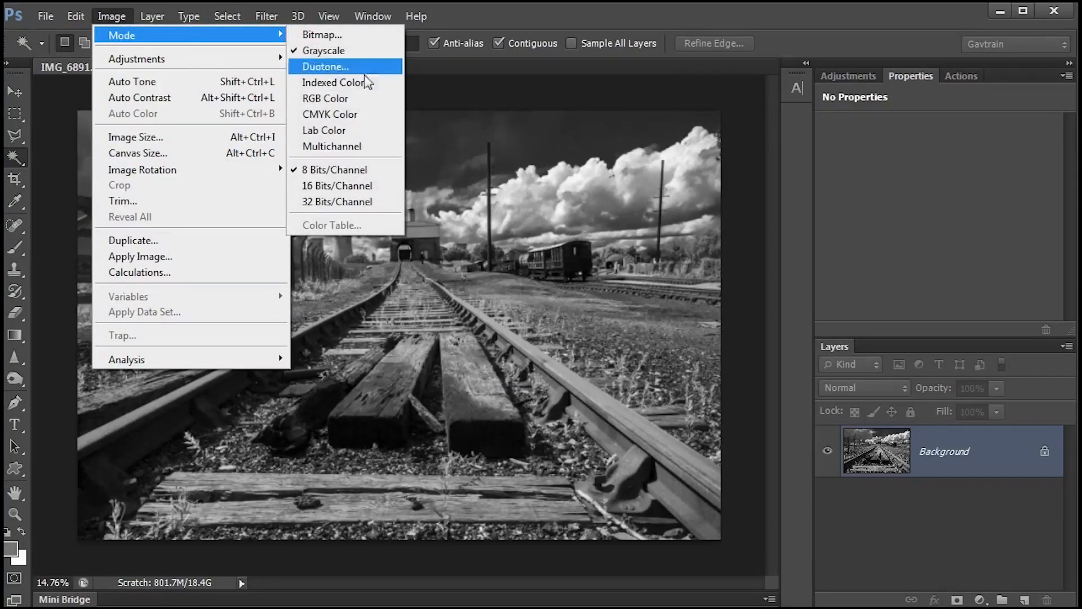
{"action": "left_click", "coordinate": [335, 101]}
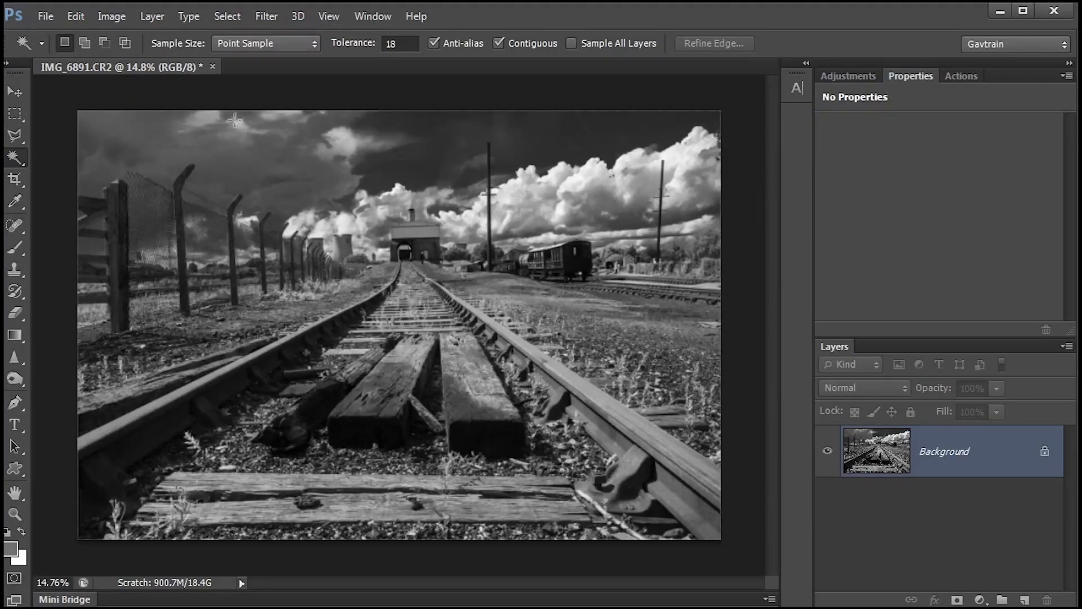
Step: Tone the black and white image sepia with a colorized Hue/Saturation adjustment at Hue 29 and Saturation 8
{"action": "left_click", "coordinate": [113, 22]}
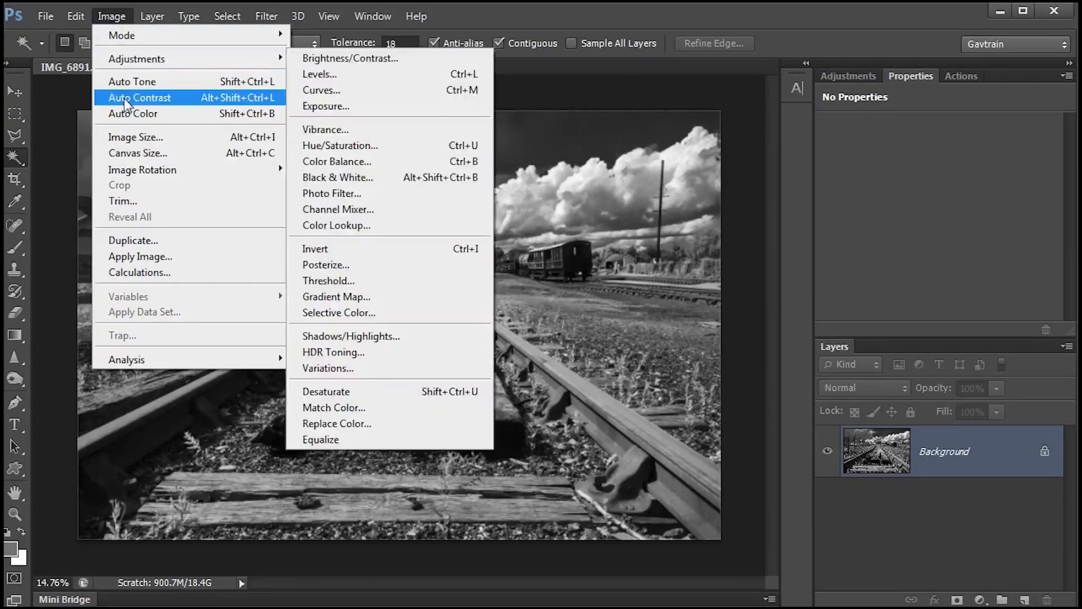
{"action": "mouse_move", "coordinate": [169, 59]}
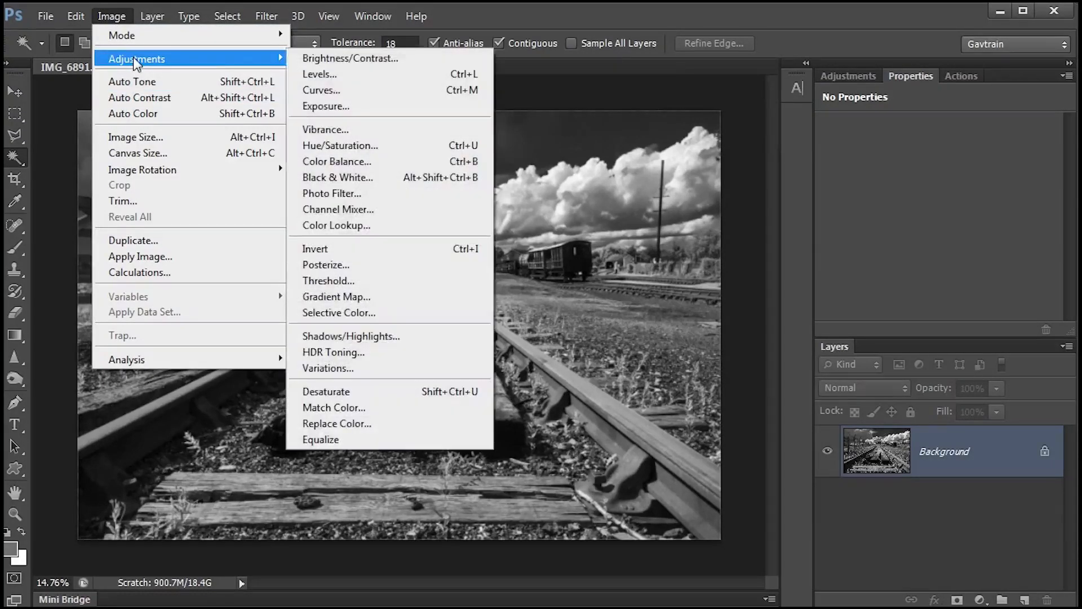
{"action": "left_click", "coordinate": [367, 145]}
{"action": "left_click_drag", "start_coordinate": [1036, 138], "coordinate": [734, 40]}
{"action": "left_click", "coordinate": [1029, 246]}
{"action": "left_click_drag", "start_coordinate": [772, 147], "coordinate": [787, 191]}
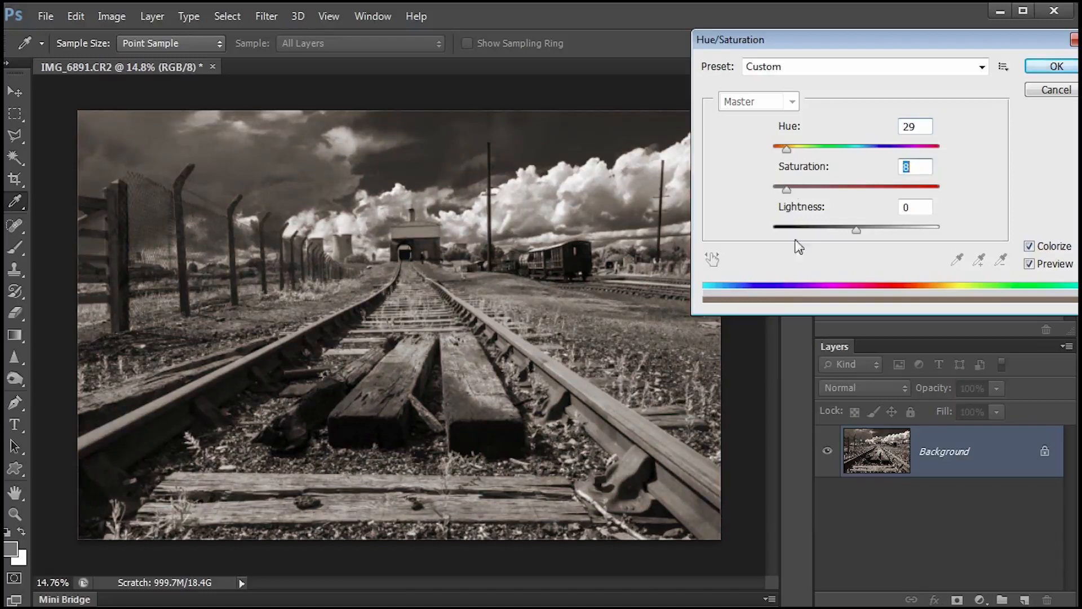
{"action": "left_click", "coordinate": [1052, 67]}
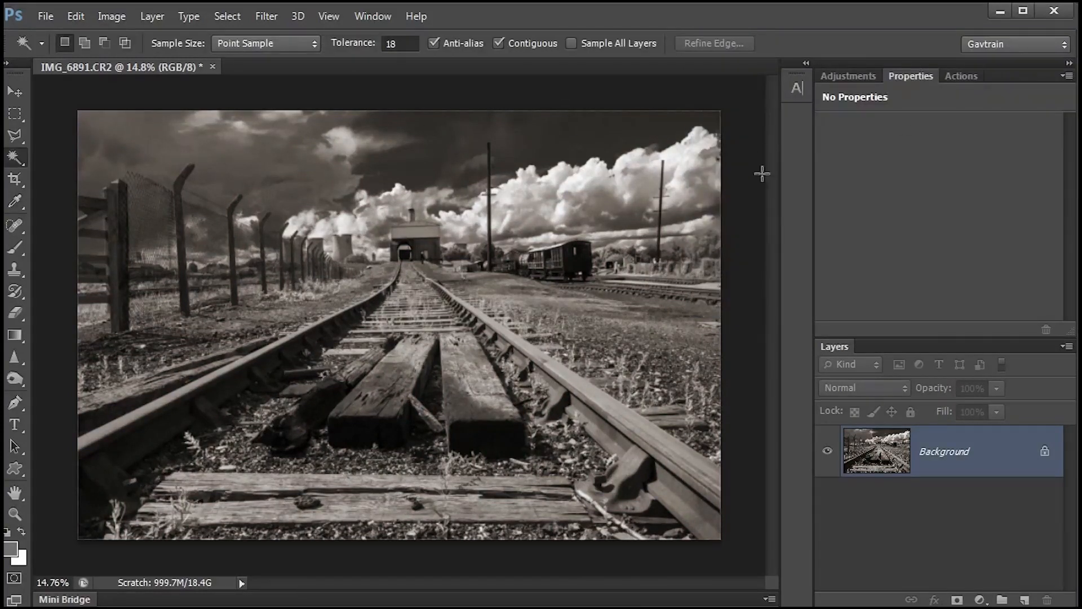
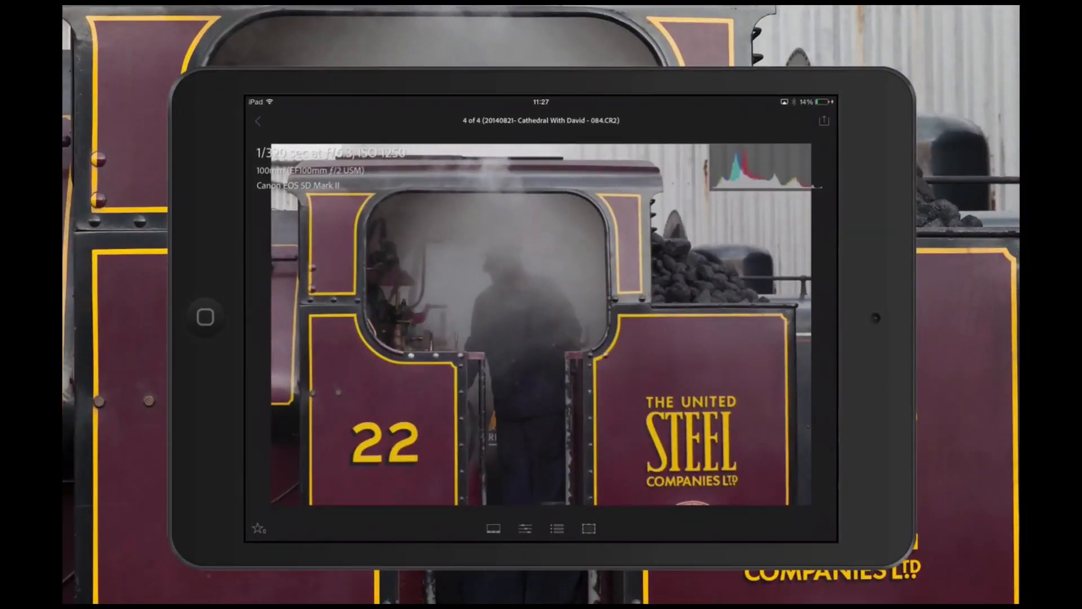
Step: Compare the Auto Black & White and Contrast 75 presets on the locomotive photo in Lightroom mobile, and apply the Film 2 preset
{"action": "left_click", "coordinate": [557, 528]}
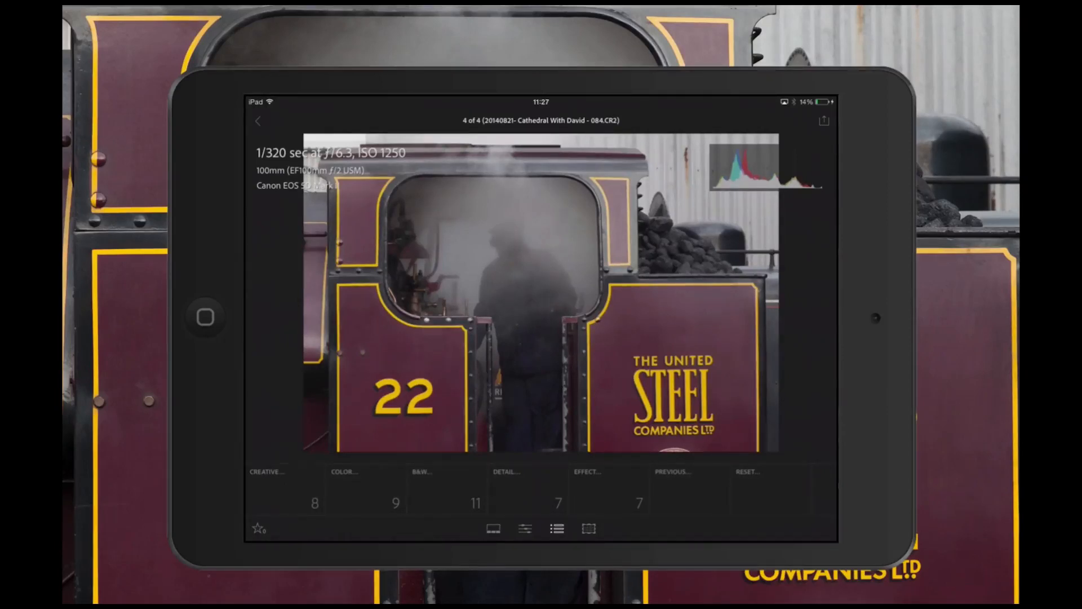
{"action": "left_click", "coordinate": [445, 487]}
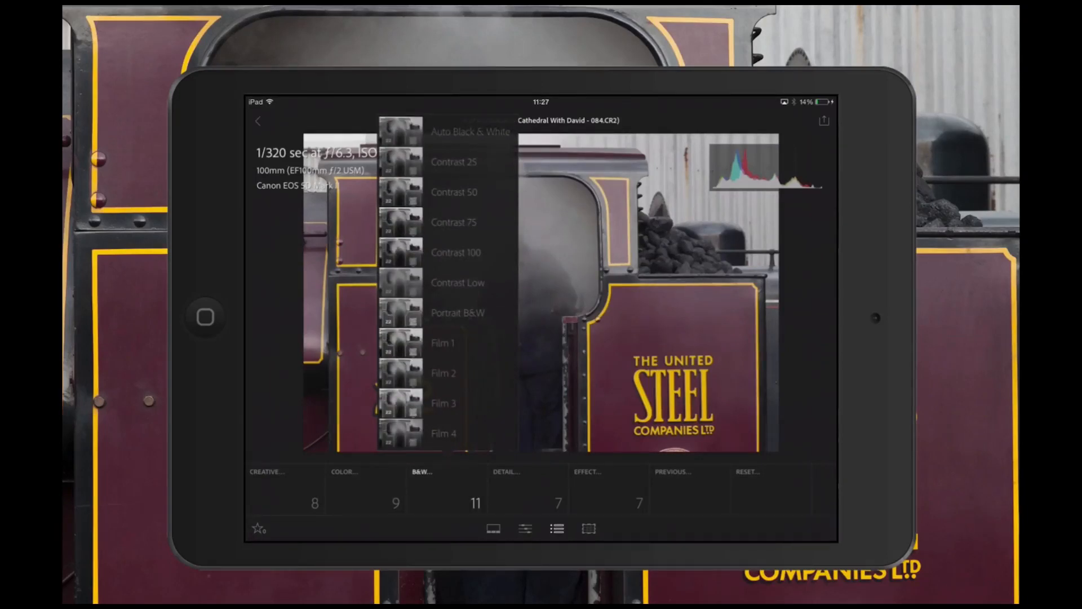
{"action": "left_click", "coordinate": [470, 132]}
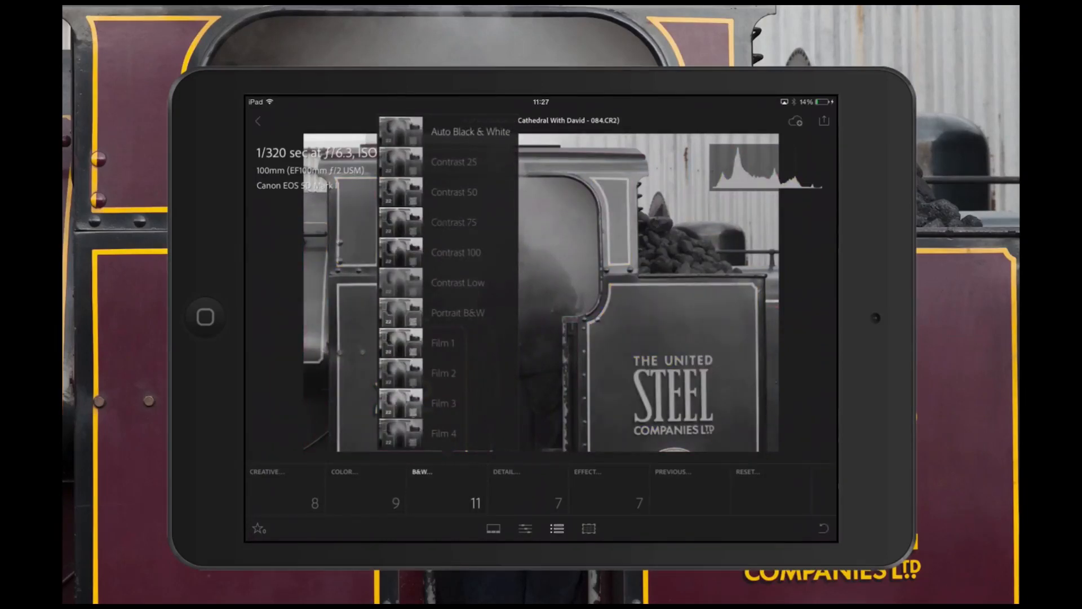
{"action": "left_click", "coordinate": [453, 223]}
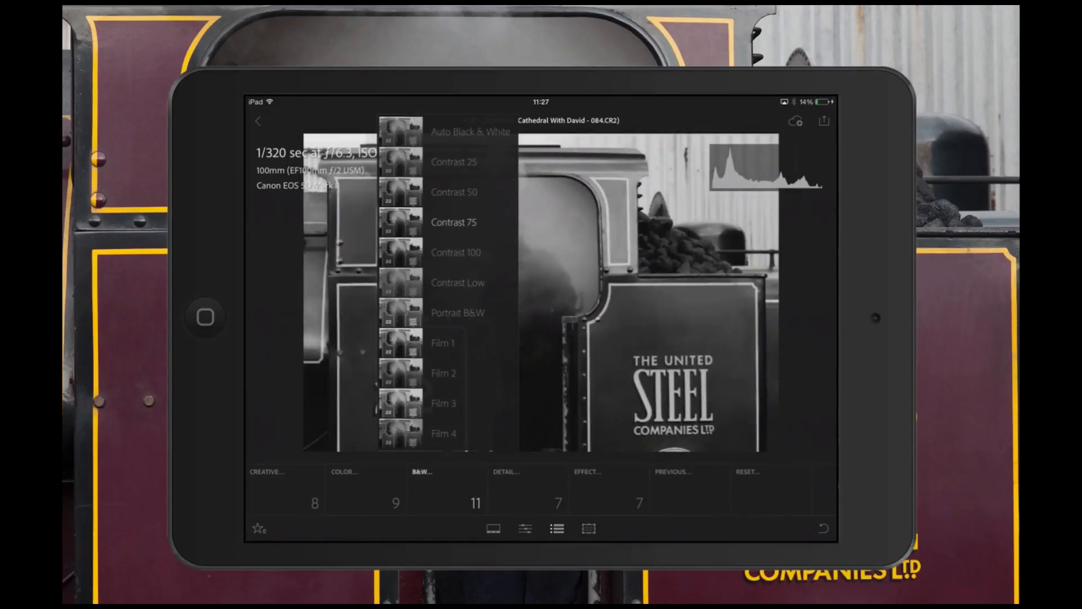
{"action": "left_click", "coordinate": [443, 373]}
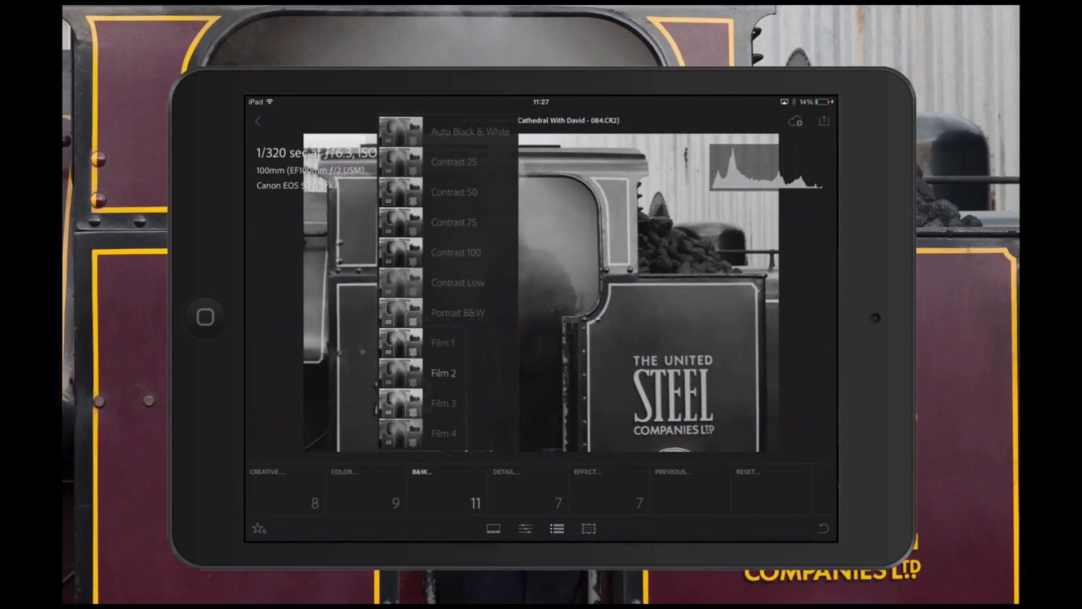
Step: Set the locomotive photo's Contrast to +57
{"action": "left_click", "coordinate": [525, 528]}
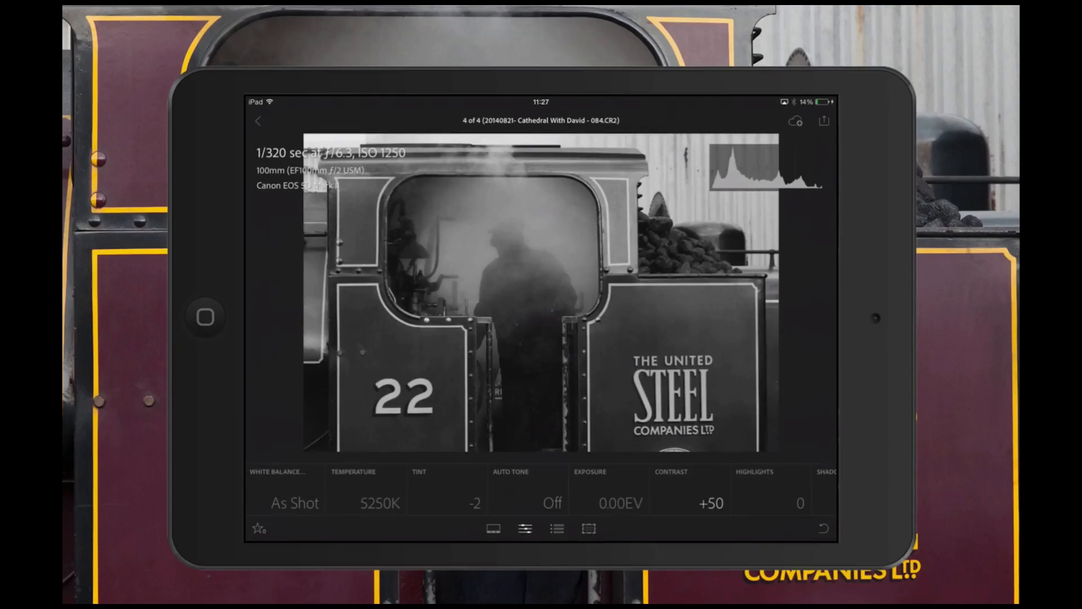
{"action": "scroll", "coordinate": [541, 491], "scroll_direction": "right", "scroll_amount": 5}
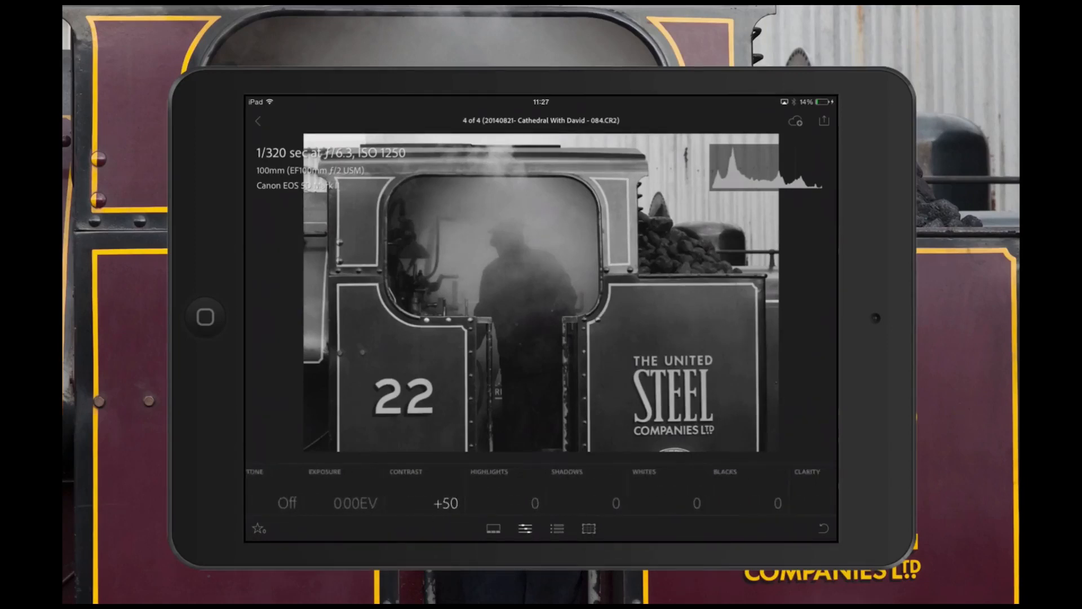
{"action": "left_click", "coordinate": [409, 490]}
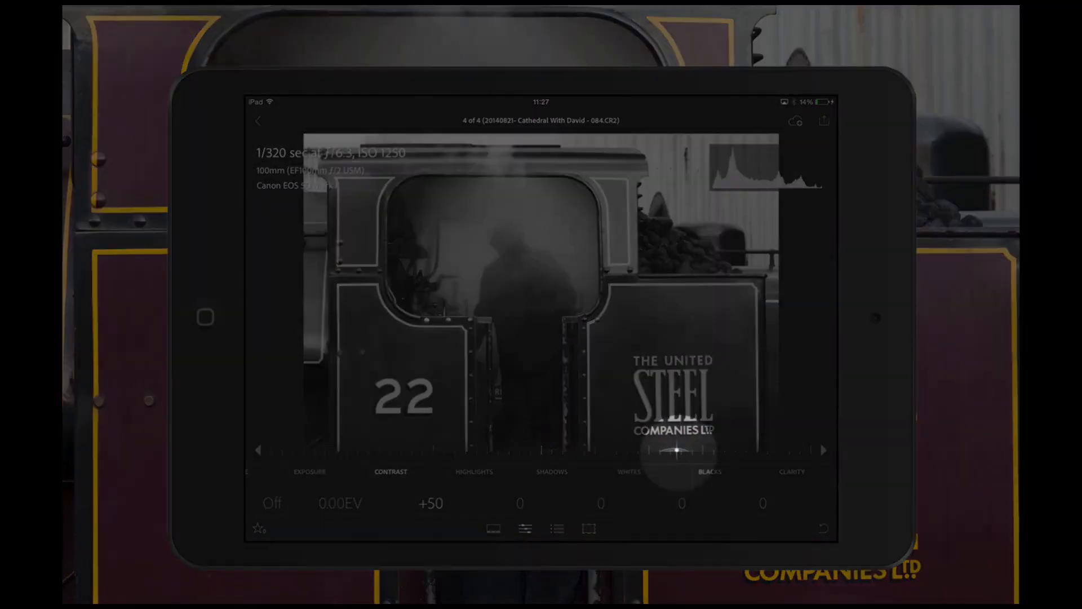
{"action": "mouse_move", "coordinate": [676, 450]}
{"action": "left_mouse_down"}
{"action": "mouse_move", "coordinate": [546, 450]}
{"action": "mouse_move", "coordinate": [696, 450]}
{"action": "left_mouse_up"}
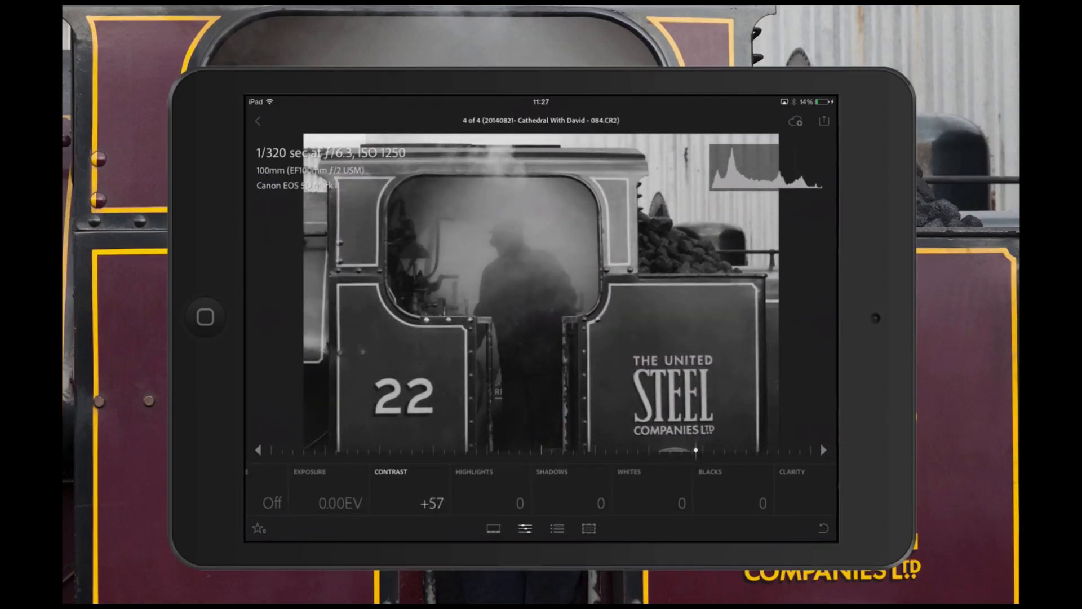
Step: Set the locomotive photo's Clarity to +38 and sync the edits to the cloud
{"action": "scroll", "coordinate": [540, 491], "scroll_direction": "right", "scroll_amount": 5}
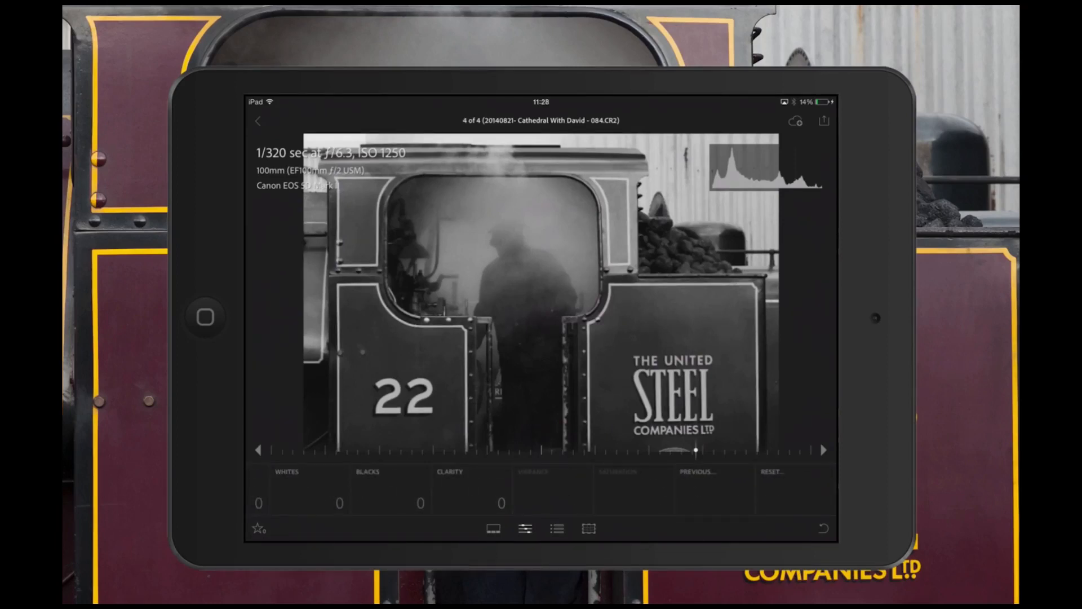
{"action": "left_click", "coordinate": [472, 489]}
{"action": "left_click_drag", "start_coordinate": [541, 449], "coordinate": [642, 450]}
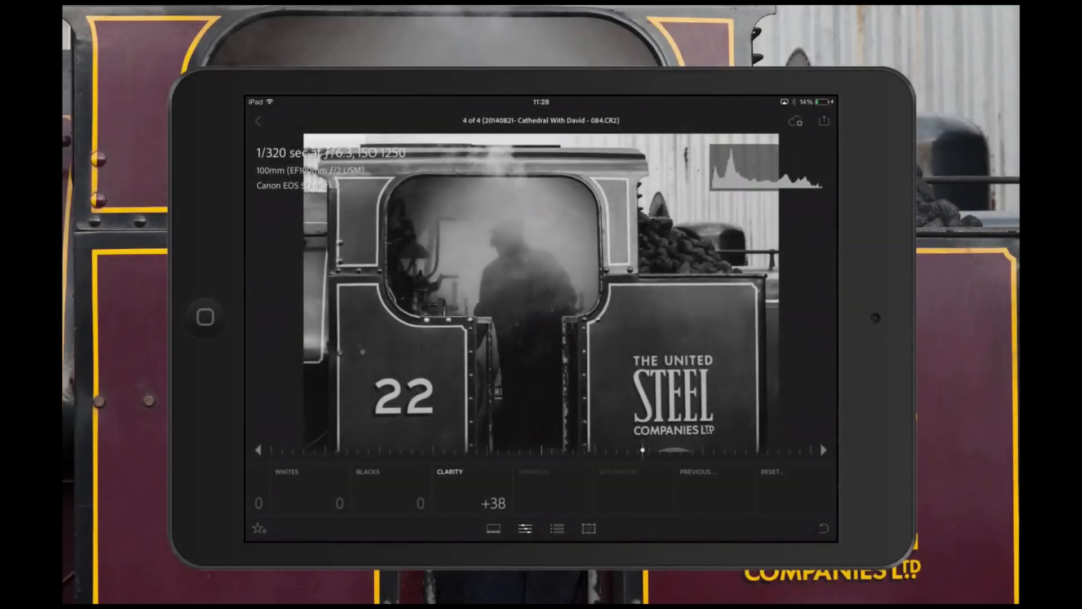
{"action": "left_click", "coordinate": [795, 120]}
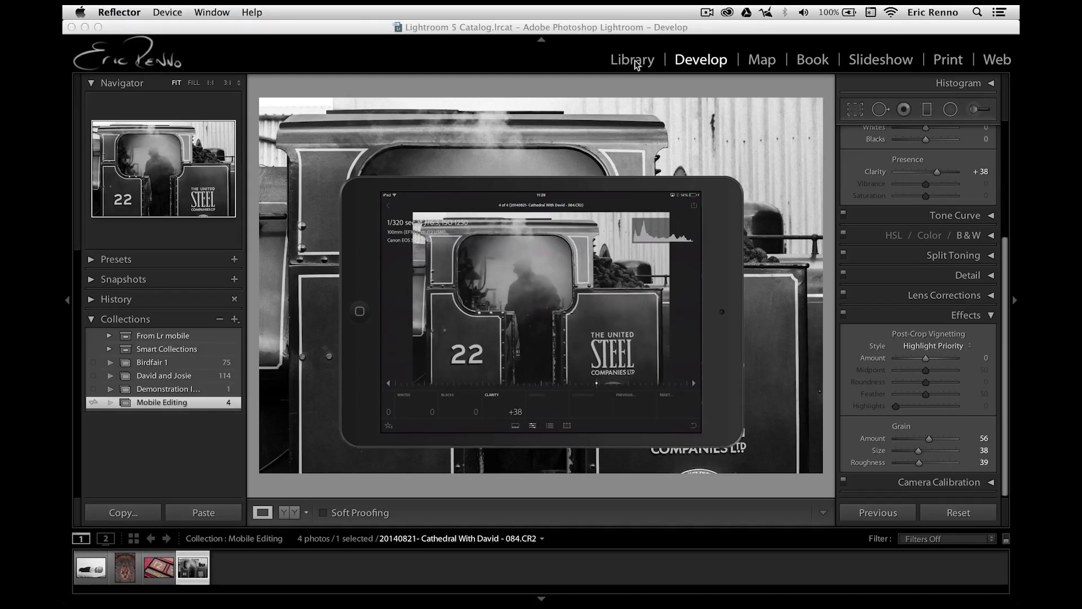
Step: Switch to desktop Lightroom, darken the photo's post-crop vignette Amount to beyond -51 and set its Feather to 71
{"action": "left_click", "coordinate": [178, 442]}
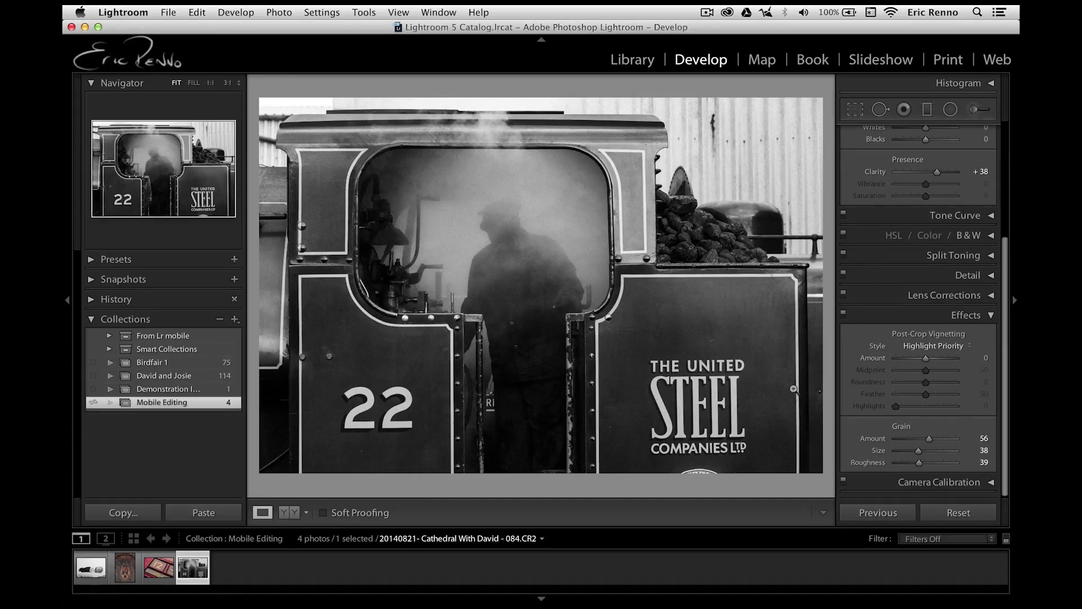
{"action": "left_click", "coordinate": [924, 357]}
{"action": "left_click_drag", "start_coordinate": [924, 357], "coordinate": [911, 361]}
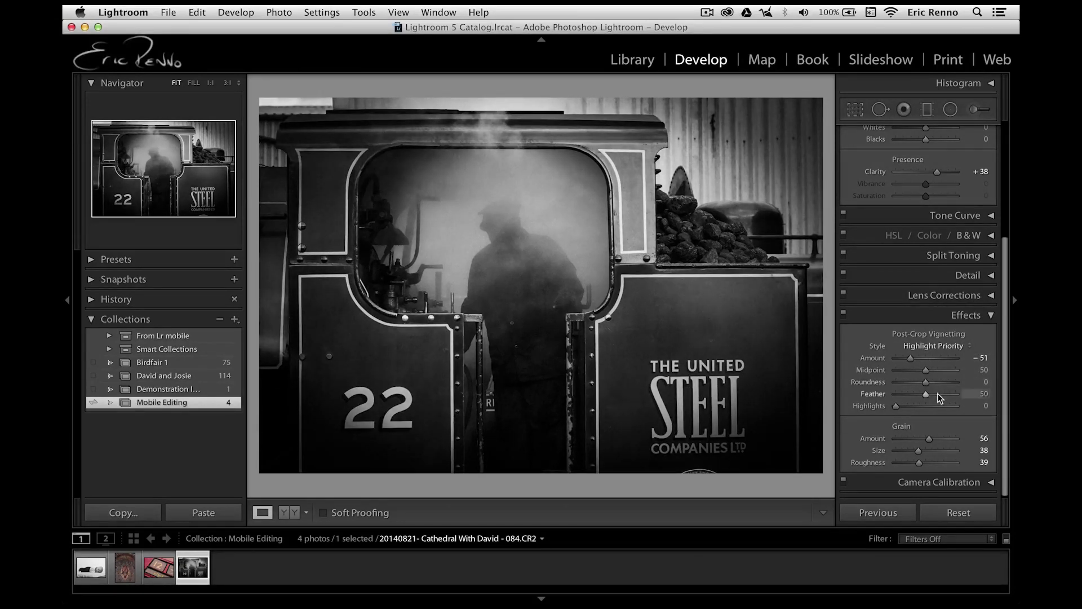
{"action": "left_click_drag", "start_coordinate": [925, 393], "coordinate": [938, 396]}
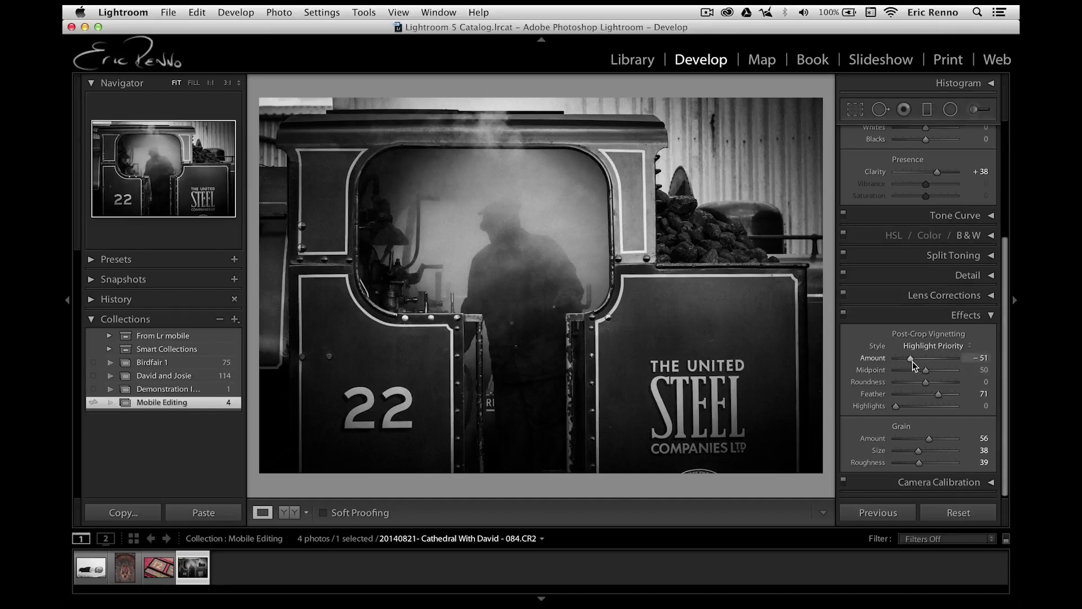
{"action": "left_click_drag", "start_coordinate": [912, 360], "coordinate": [905, 362]}
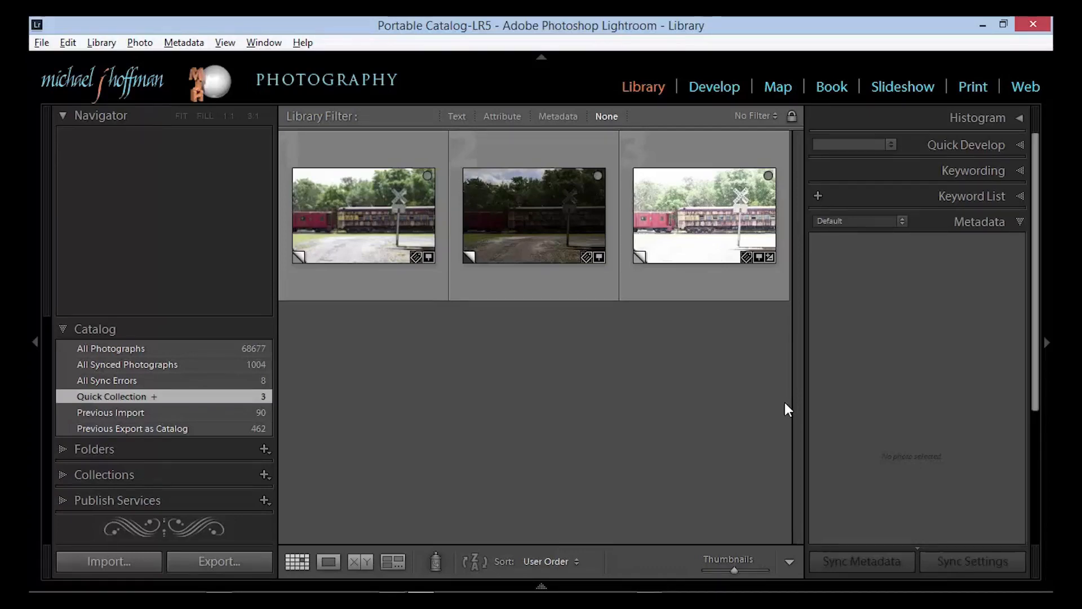
Step: Compare the three railroad crossing exposures in the Quick Collection one by one in Loupe view, and return to the grid
{"action": "key", "text": "alt+Tab"}
{"action": "left_click", "coordinate": [397, 234]}
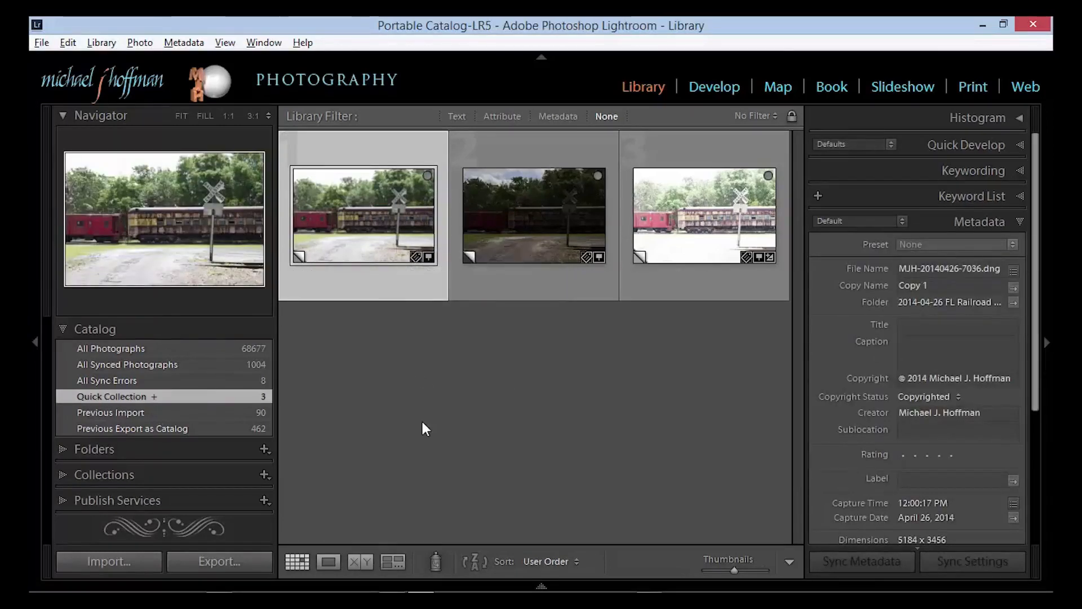
{"action": "key", "text": "e"}
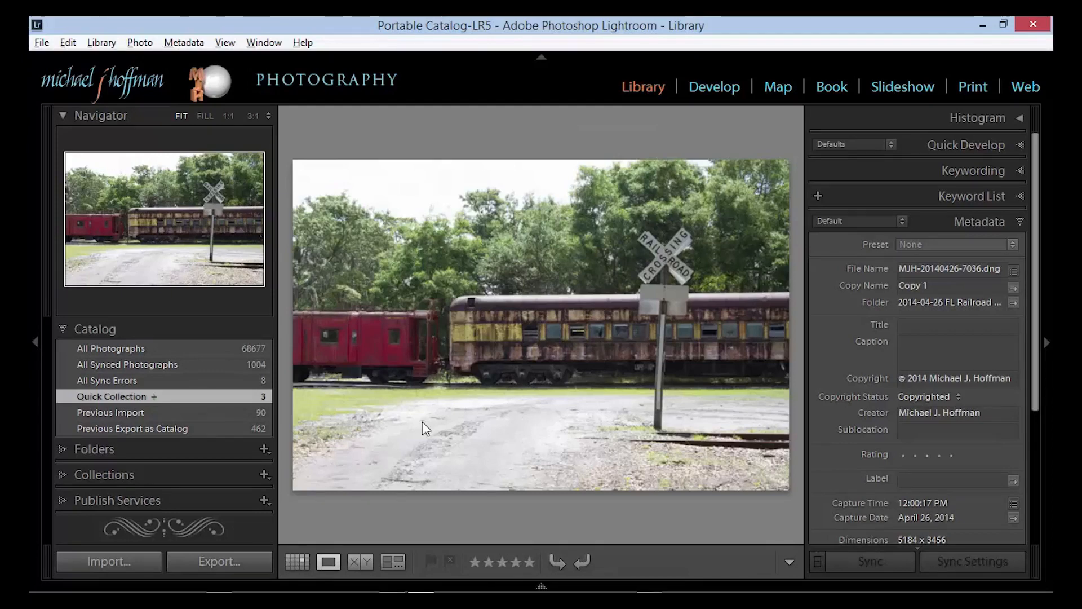
{"action": "key", "text": "Right"}
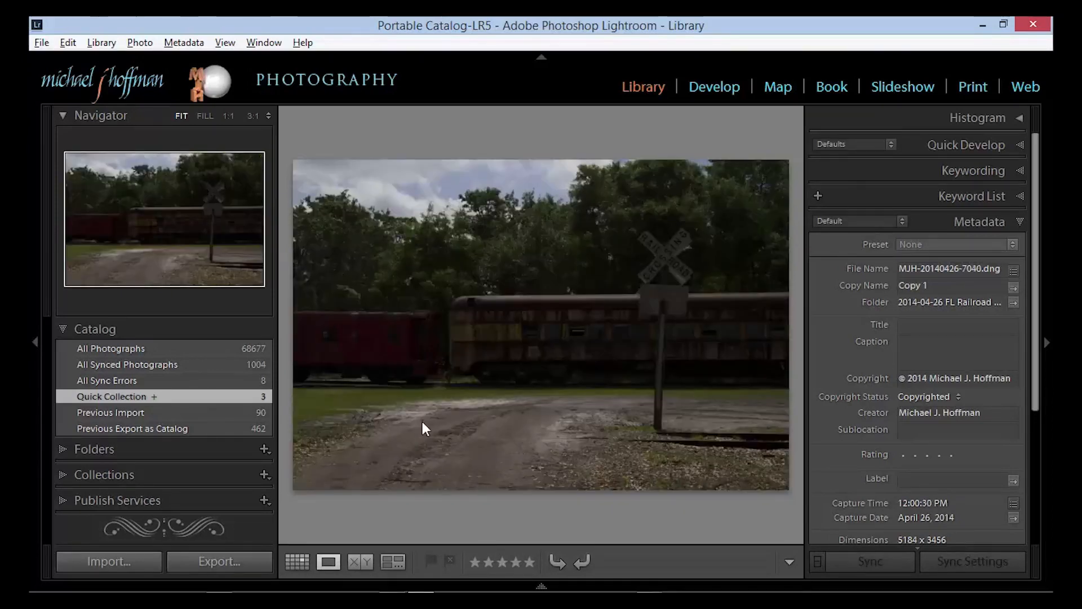
{"action": "key", "text": "Right"}
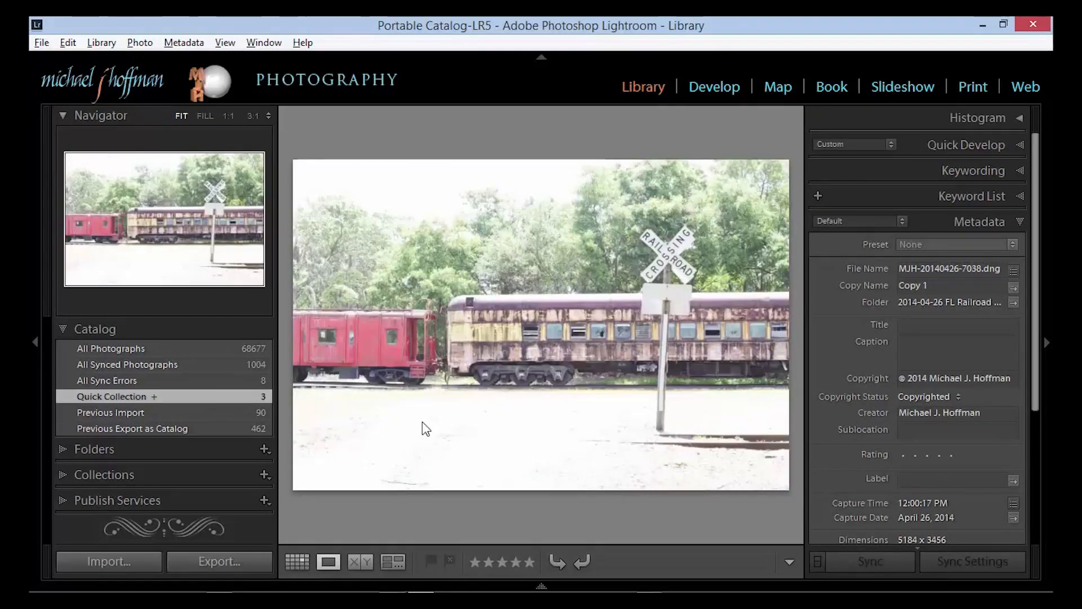
{"action": "key", "text": "g"}
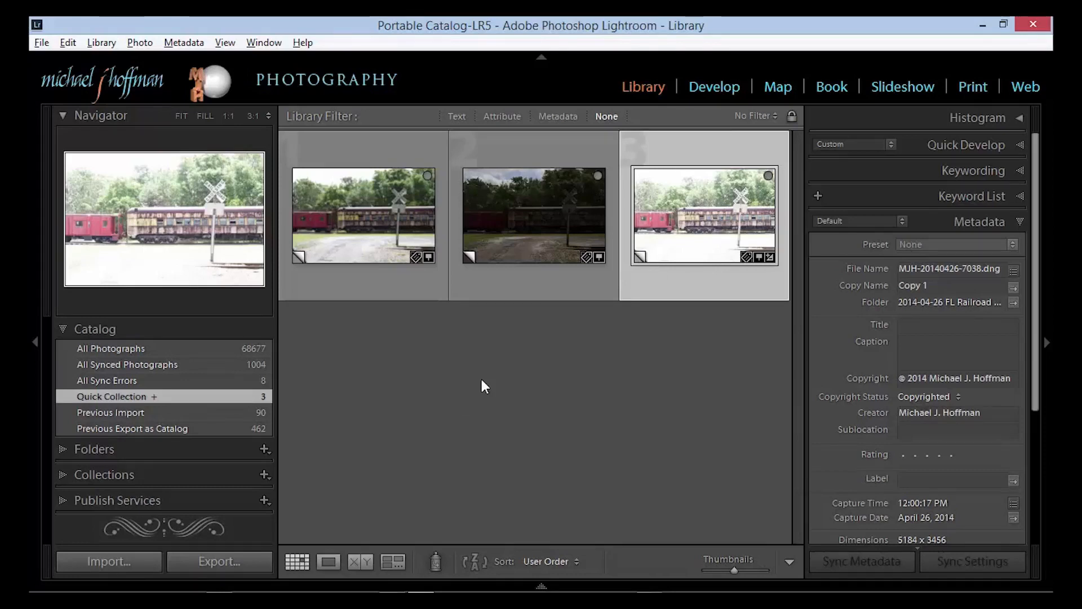
Step: Develop the first railroad crossing photo with Exposure +0.40, Highlights -100 and Shadows +20
{"action": "left_click", "coordinate": [367, 214]}
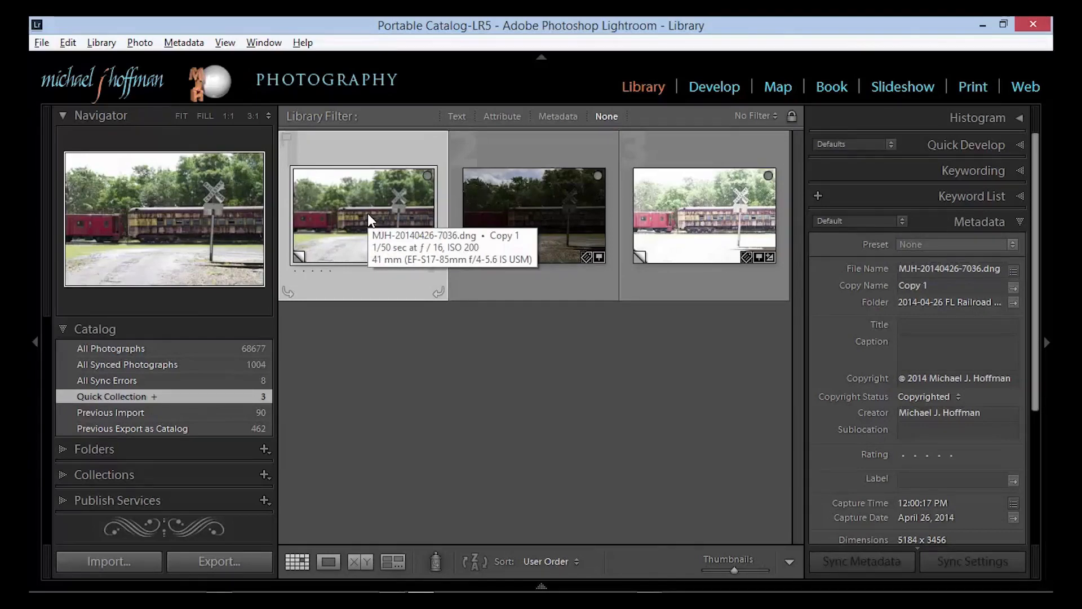
{"action": "key", "text": "d"}
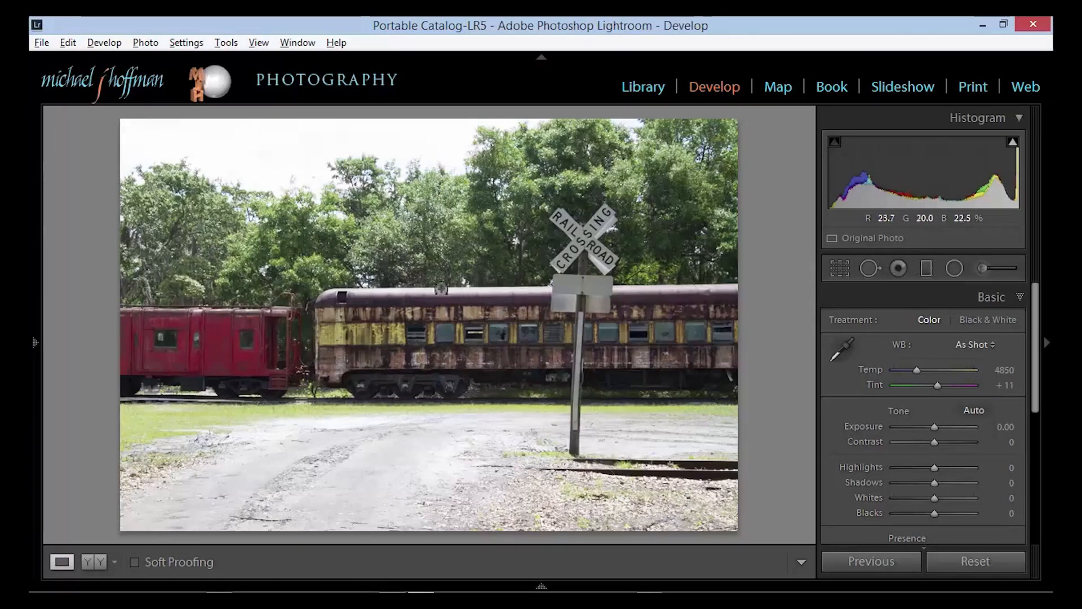
{"action": "left_click", "coordinate": [937, 426]}
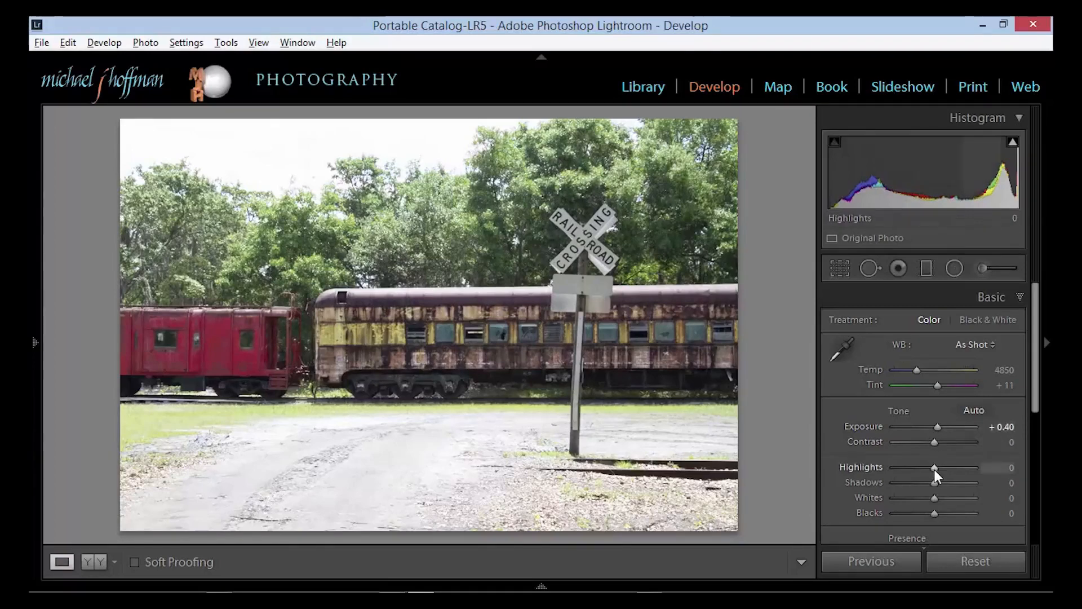
{"action": "left_click_drag", "start_coordinate": [933, 468], "coordinate": [893, 464]}
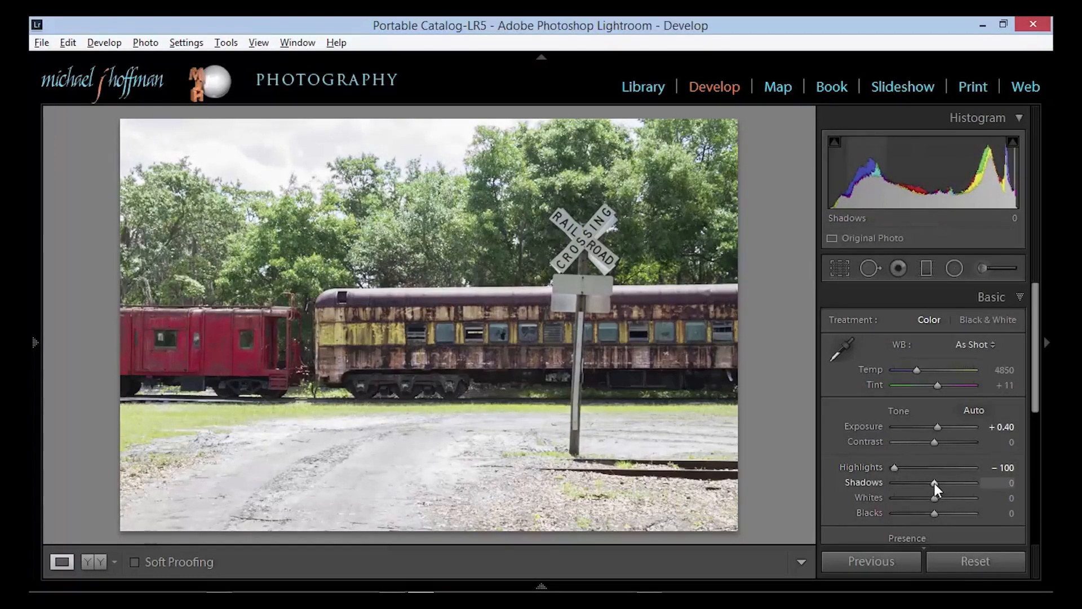
{"action": "left_click_drag", "start_coordinate": [934, 482], "coordinate": [941, 483]}
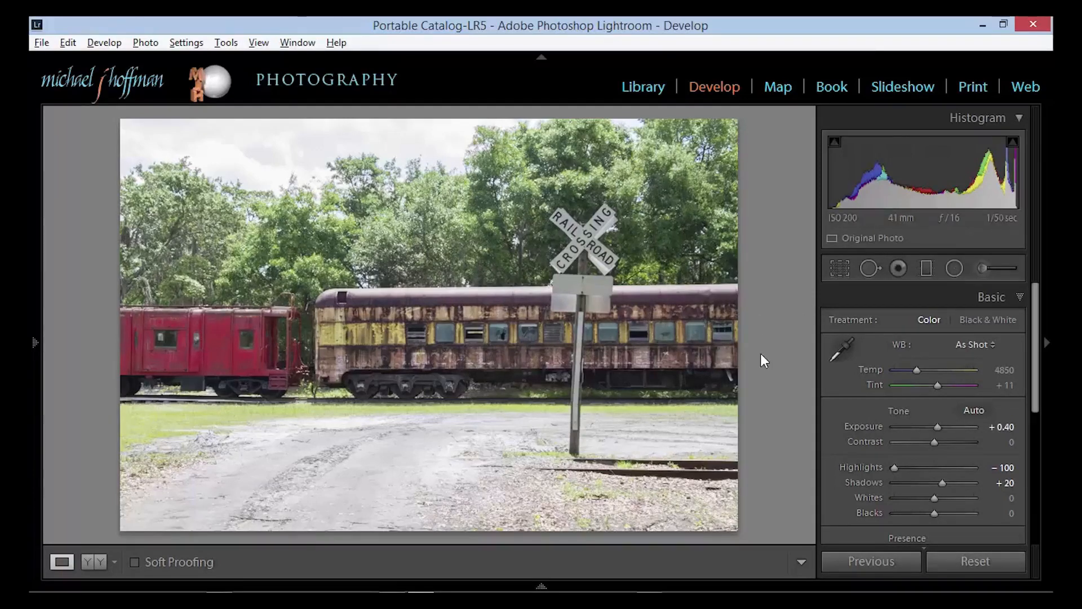
Step: Set the dark second crossing photo's Exposure to +0.80, try Highlights at -100 and reset Highlights to 0
{"action": "key", "text": "Right"}
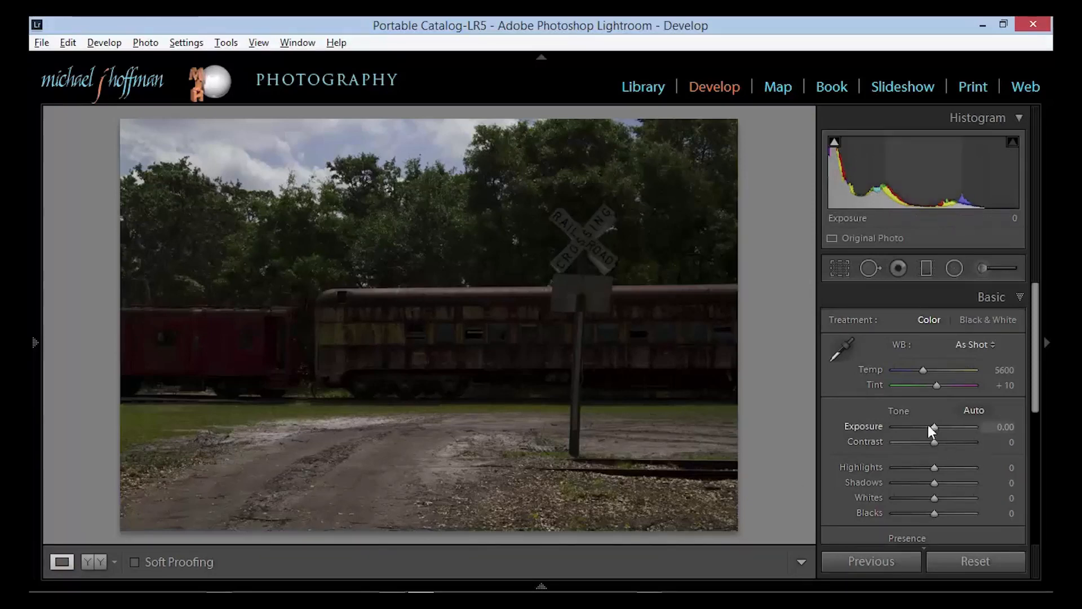
{"action": "left_click_drag", "start_coordinate": [935, 427], "coordinate": [941, 431]}
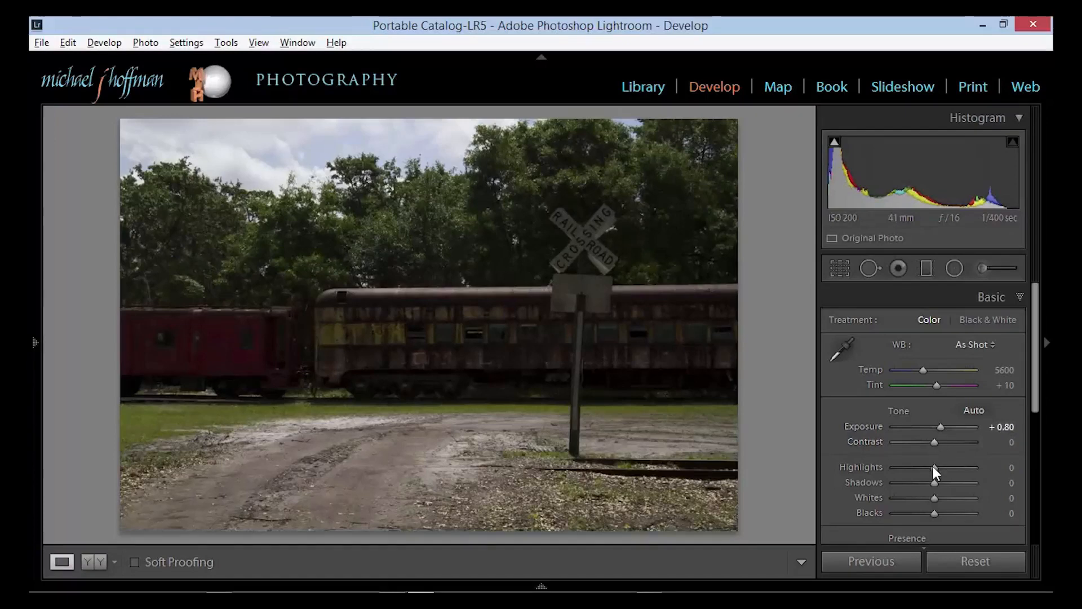
{"action": "left_click_drag", "start_coordinate": [934, 468], "coordinate": [885, 467]}
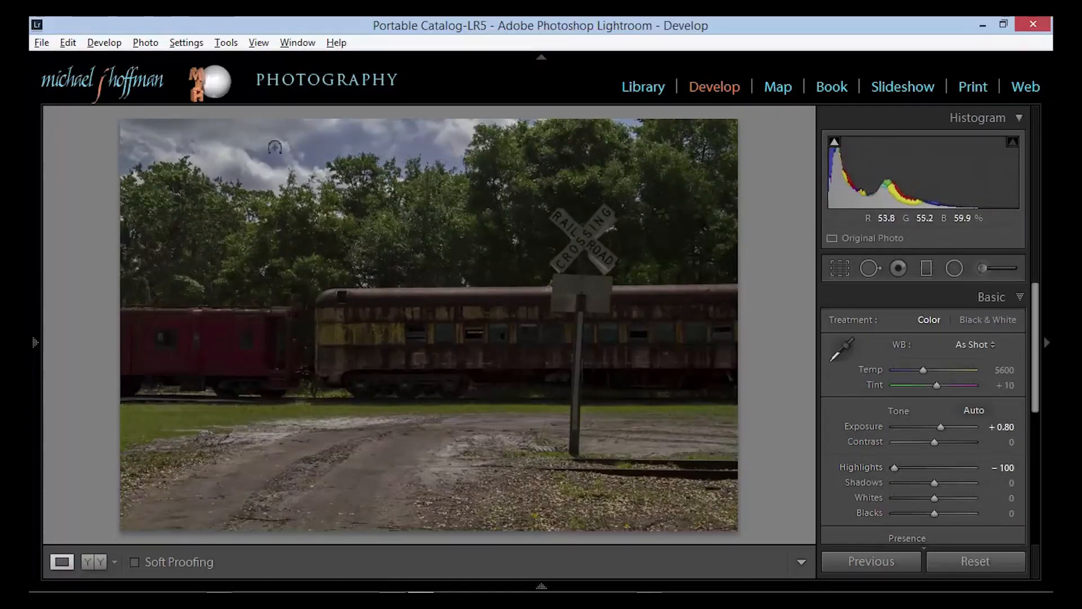
{"action": "double_click", "coordinate": [895, 469]}
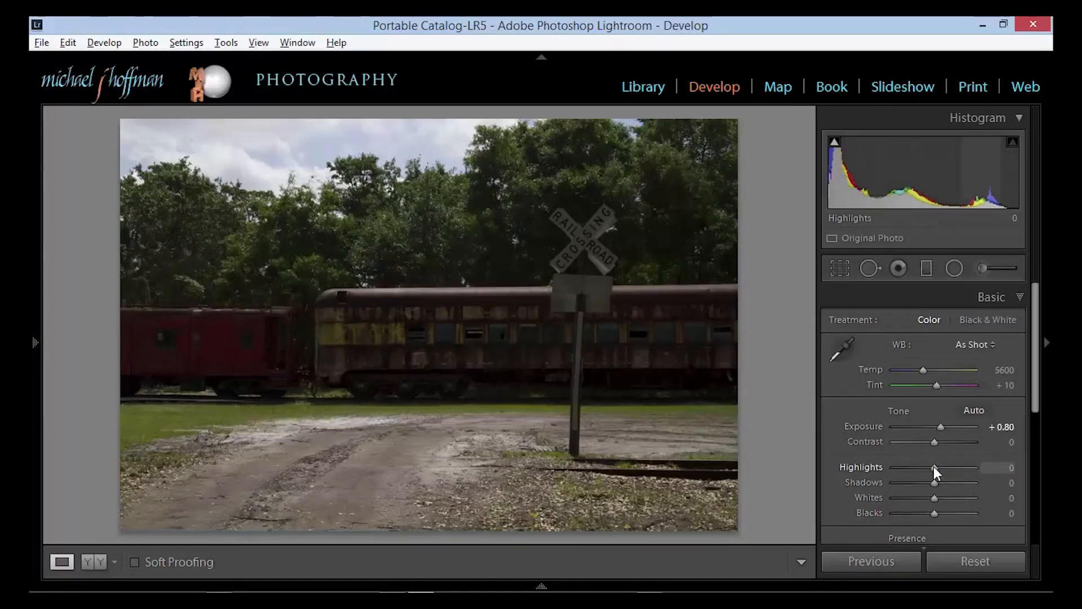
Step: Set the dark second crossing photo's Highlights to -100 and Whites to +34, and return to the Library grid
{"action": "left_click_drag", "start_coordinate": [933, 467], "coordinate": [878, 475]}
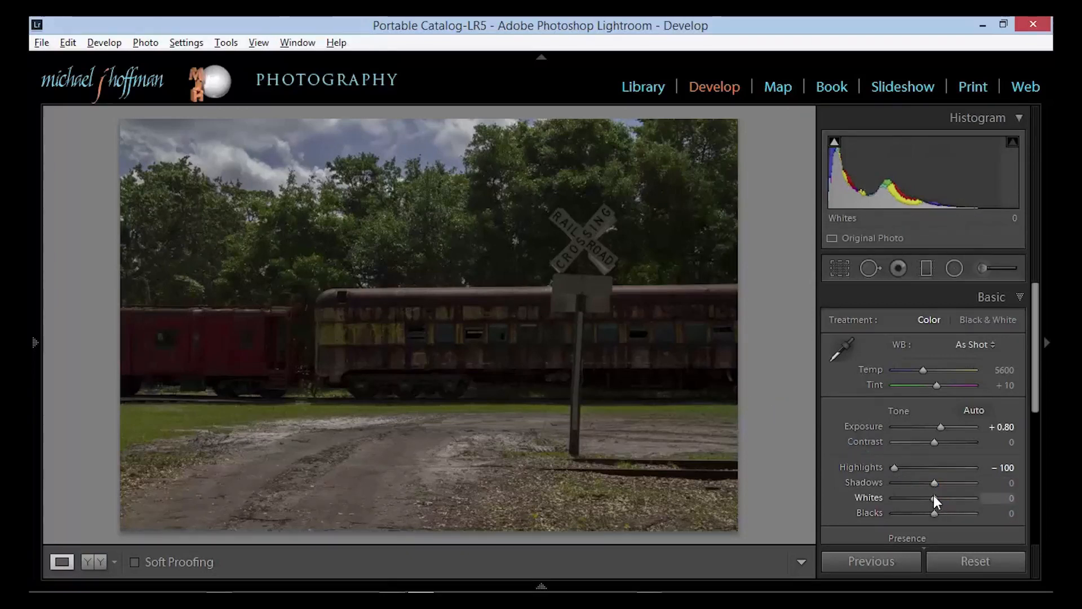
{"action": "left_click_drag", "start_coordinate": [933, 495], "coordinate": [948, 499]}
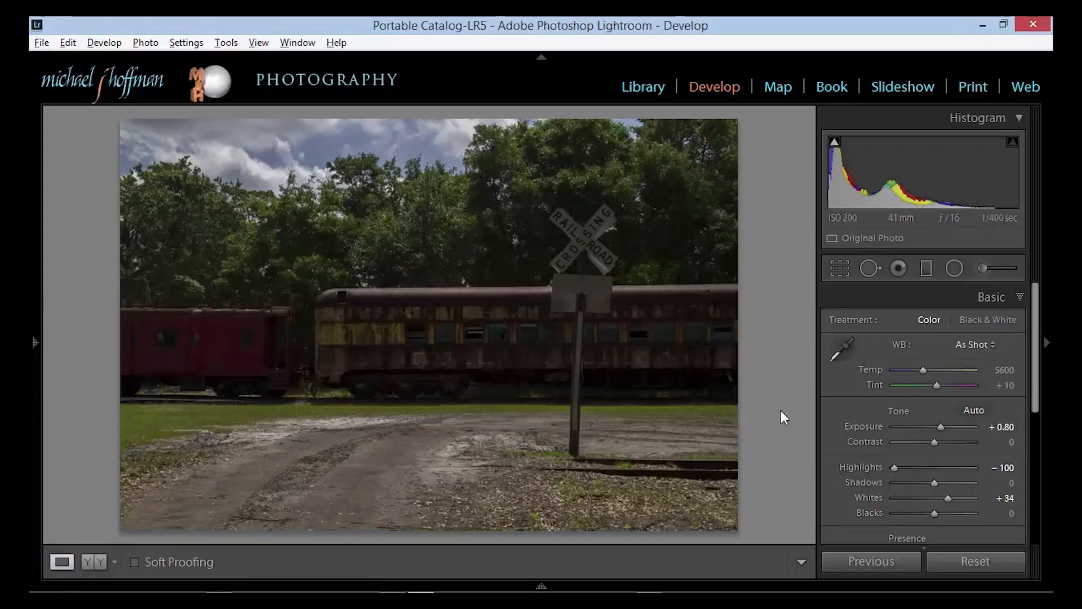
{"action": "key", "text": "g"}
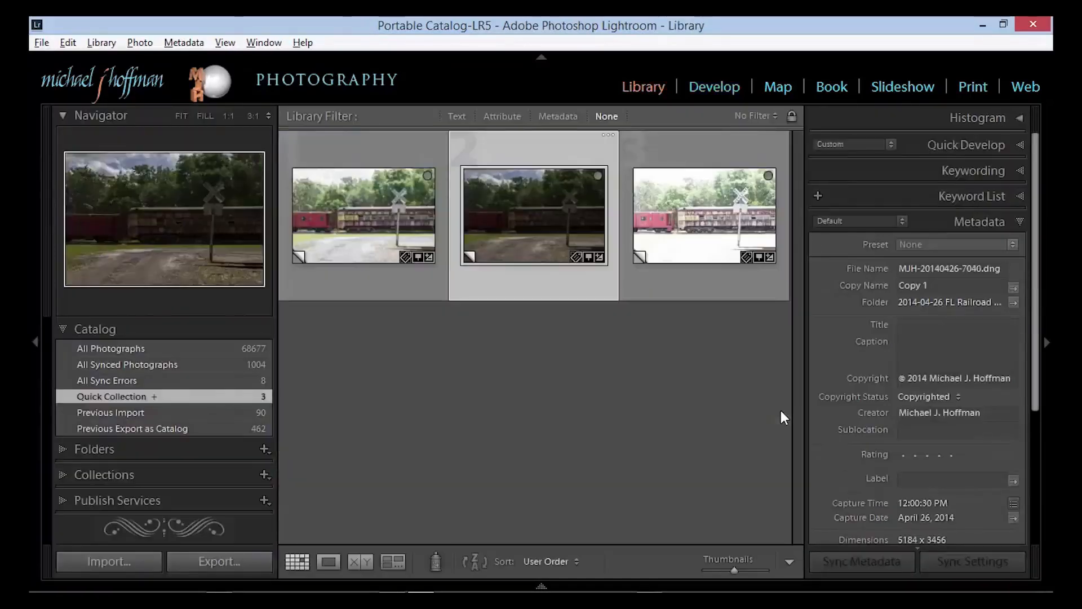
Step: Open the first and second railroad crossing photos together as layers in Photoshop
{"action": "left_click", "coordinate": [377, 244]}
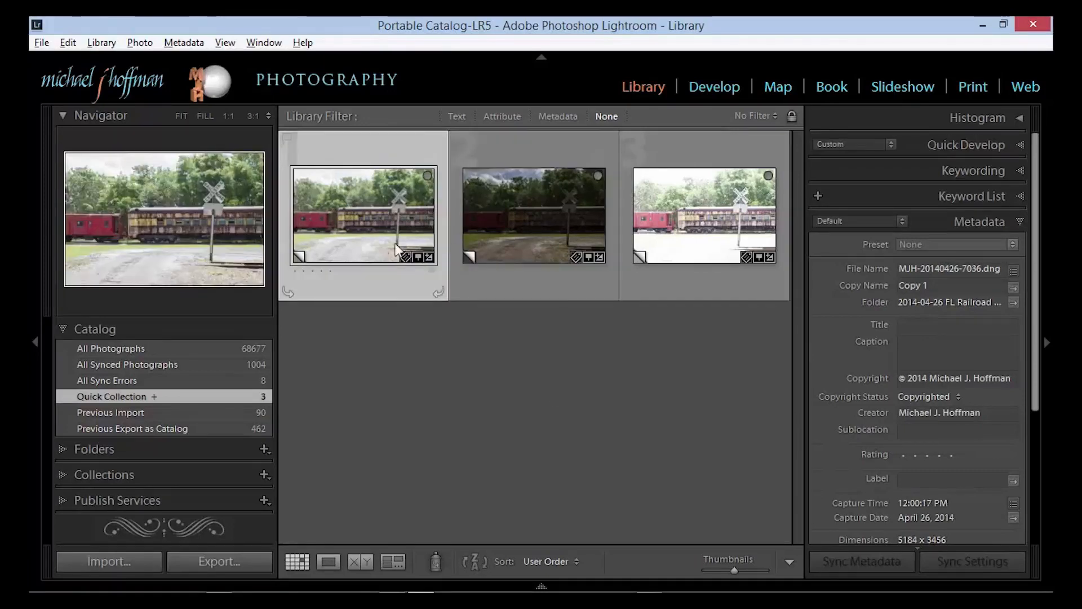
{"action": "left_click", "coordinate": [540, 235], "text": "ctrl"}
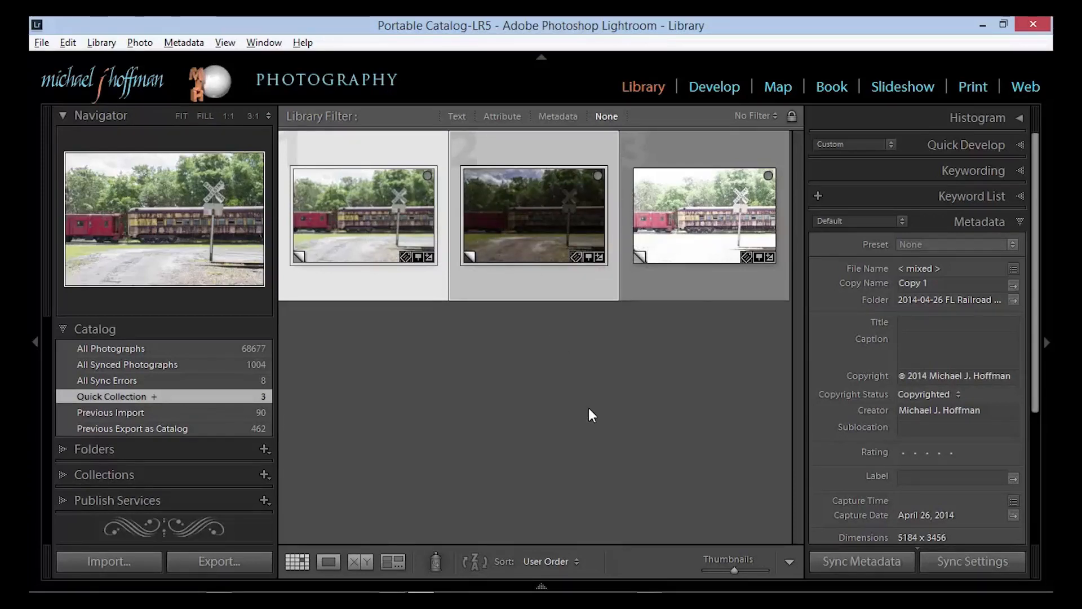
{"action": "right_click", "coordinate": [392, 202]}
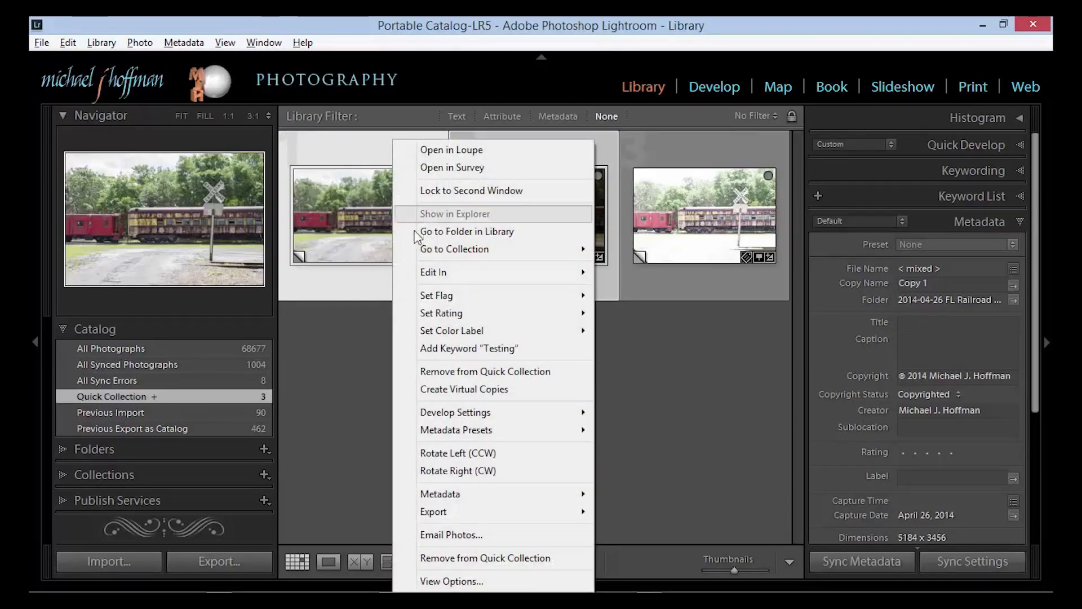
{"action": "mouse_move", "coordinate": [455, 272]}
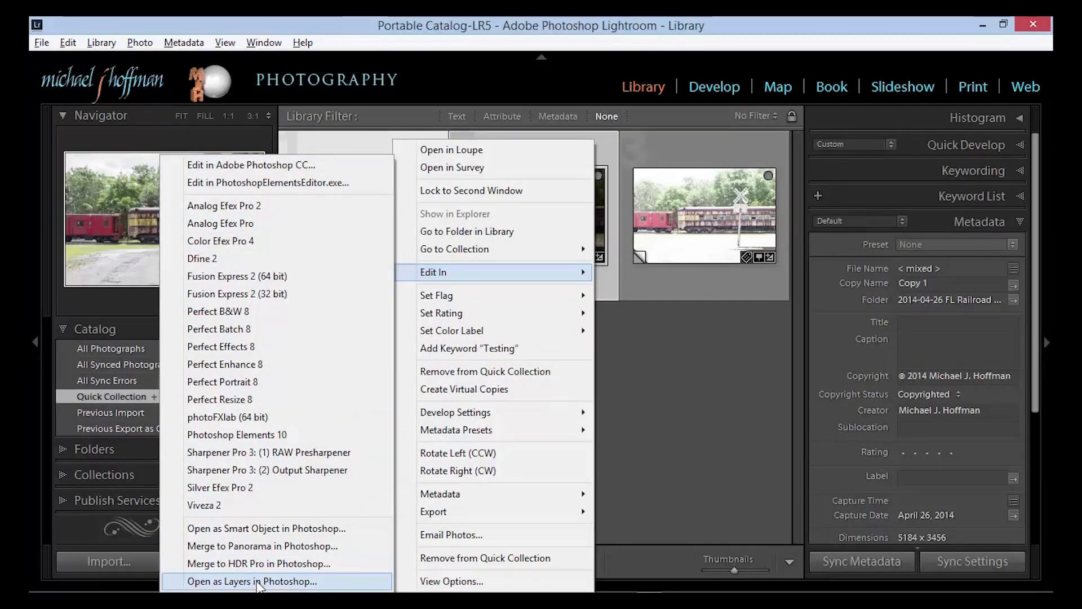
{"action": "left_click", "coordinate": [258, 581]}
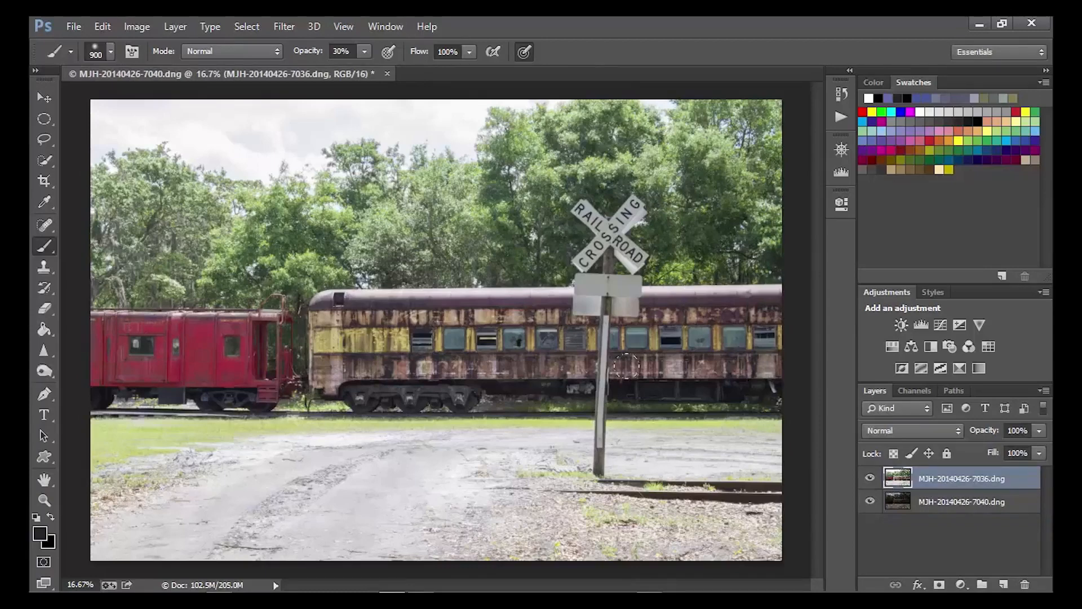
Step: Compare the two exposures by hiding and reshowing the bright upper layer, and add a black mask to it with white as the foreground colour
{"action": "left_click", "coordinate": [870, 479]}
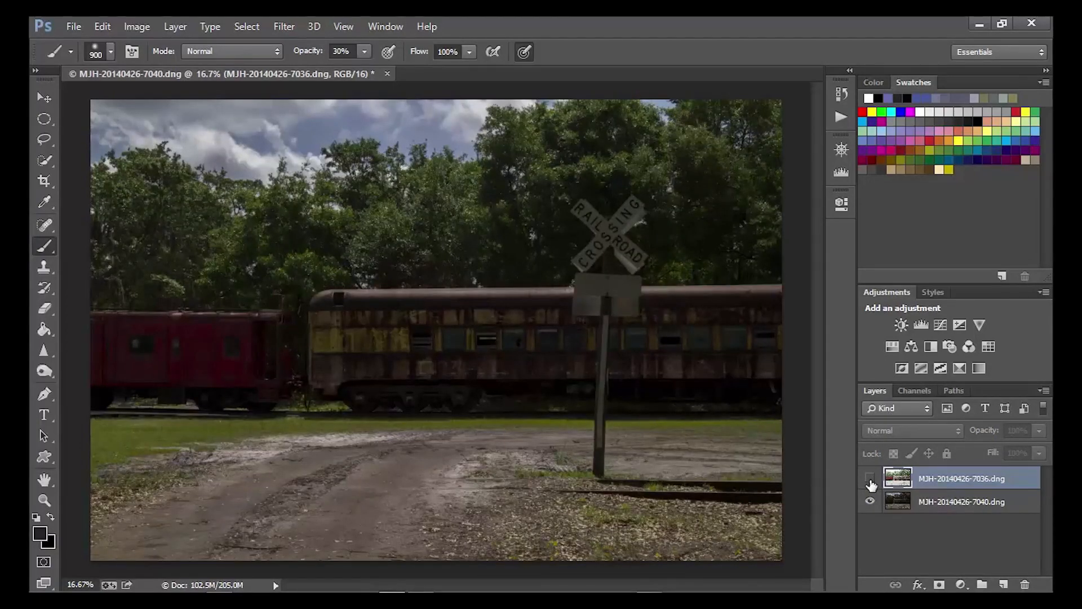
{"action": "left_click", "coordinate": [870, 479]}
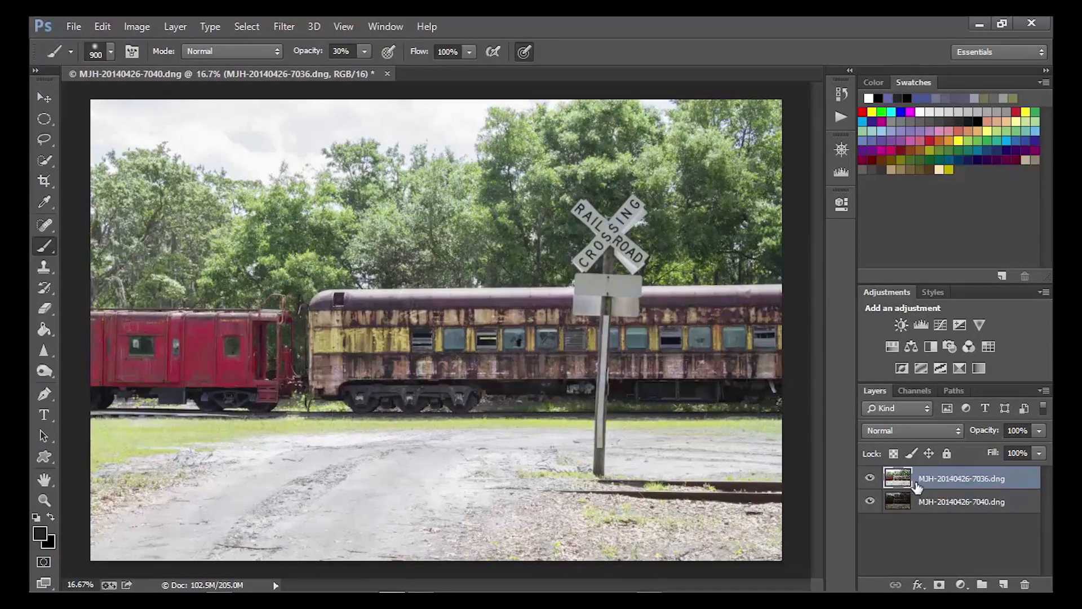
{"action": "left_click", "coordinate": [939, 585], "text": "alt"}
{"action": "key", "text": "x"}
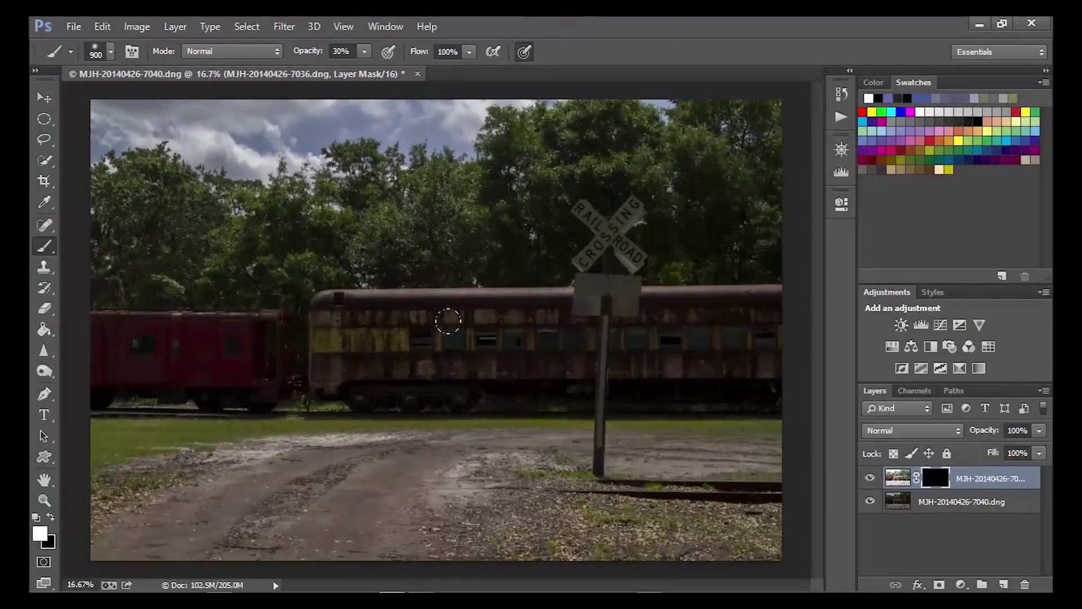
Step: Paint white on the upper layer's mask at 30% brush opacity over the train cars and the trees behind them
{"action": "mouse_move", "coordinate": [445, 321]}
{"action": "left_mouse_down"}
{"action": "mouse_move", "coordinate": [358, 309]}
{"action": "mouse_move", "coordinate": [349, 325]}
{"action": "mouse_move", "coordinate": [446, 321]}
{"action": "mouse_move", "coordinate": [491, 307]}
{"action": "mouse_move", "coordinate": [348, 289]}
{"action": "mouse_move", "coordinate": [333, 326]}
{"action": "mouse_move", "coordinate": [516, 338]}
{"action": "mouse_move", "coordinate": [630, 322]}
{"action": "mouse_move", "coordinate": [634, 307]}
{"action": "mouse_move", "coordinate": [723, 310]}
{"action": "mouse_move", "coordinate": [636, 303]}
{"action": "mouse_move", "coordinate": [594, 333]}
{"action": "mouse_move", "coordinate": [604, 341]}
{"action": "mouse_move", "coordinate": [536, 316]}
{"action": "mouse_move", "coordinate": [508, 335]}
{"action": "mouse_move", "coordinate": [450, 312]}
{"action": "mouse_move", "coordinate": [401, 333]}
{"action": "mouse_move", "coordinate": [504, 330]}
{"action": "mouse_move", "coordinate": [395, 304]}
{"action": "mouse_move", "coordinate": [345, 316]}
{"action": "mouse_move", "coordinate": [405, 333]}
{"action": "mouse_move", "coordinate": [369, 312]}
{"action": "mouse_move", "coordinate": [340, 315]}
{"action": "mouse_move", "coordinate": [370, 333]}
{"action": "mouse_move", "coordinate": [469, 335]}
{"action": "mouse_move", "coordinate": [485, 316]}
{"action": "mouse_move", "coordinate": [405, 300]}
{"action": "left_mouse_up"}
{"action": "mouse_move", "coordinate": [223, 328]}
{"action": "left_mouse_down"}
{"action": "mouse_move", "coordinate": [116, 334]}
{"action": "mouse_move", "coordinate": [213, 315]}
{"action": "mouse_move", "coordinate": [139, 303]}
{"action": "mouse_move", "coordinate": [107, 320]}
{"action": "mouse_move", "coordinate": [220, 331]}
{"action": "left_mouse_up"}
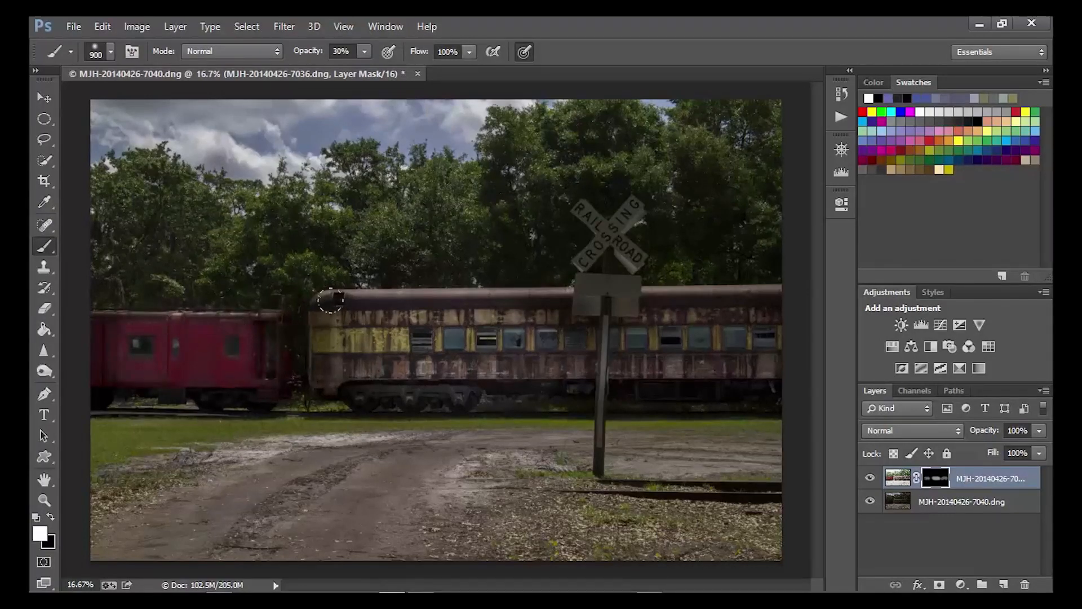
{"action": "left_click_drag", "start_coordinate": [327, 310], "coordinate": [506, 316]}
{"action": "mouse_move", "coordinate": [655, 312]}
{"action": "left_mouse_down"}
{"action": "mouse_move", "coordinate": [623, 358]}
{"action": "mouse_move", "coordinate": [631, 312]}
{"action": "left_mouse_up"}
{"action": "mouse_move", "coordinate": [668, 226]}
{"action": "left_mouse_down"}
{"action": "mouse_move", "coordinate": [675, 201]}
{"action": "mouse_move", "coordinate": [654, 171]}
{"action": "mouse_move", "coordinate": [578, 146]}
{"action": "mouse_move", "coordinate": [510, 177]}
{"action": "mouse_move", "coordinate": [511, 197]}
{"action": "mouse_move", "coordinate": [398, 208]}
{"action": "mouse_move", "coordinate": [586, 141]}
{"action": "mouse_move", "coordinate": [667, 200]}
{"action": "mouse_move", "coordinate": [730, 181]}
{"action": "mouse_move", "coordinate": [697, 152]}
{"action": "mouse_move", "coordinate": [588, 133]}
{"action": "mouse_move", "coordinate": [305, 212]}
{"action": "mouse_move", "coordinate": [165, 219]}
{"action": "mouse_move", "coordinate": [123, 204]}
{"action": "mouse_move", "coordinate": [214, 224]}
{"action": "mouse_move", "coordinate": [177, 220]}
{"action": "mouse_move", "coordinate": [157, 235]}
{"action": "mouse_move", "coordinate": [278, 282]}
{"action": "mouse_move", "coordinate": [375, 300]}
{"action": "left_mouse_up"}
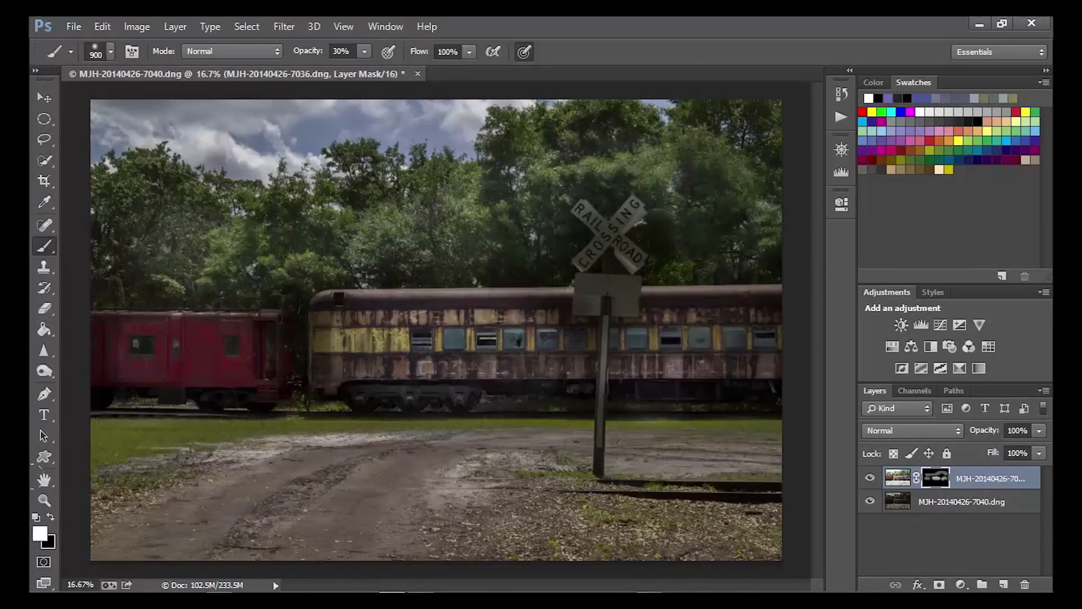
Step: Make black the foreground colour, view the layer mask on its own, and return to the normal image view
{"action": "left_click", "coordinate": [51, 516]}
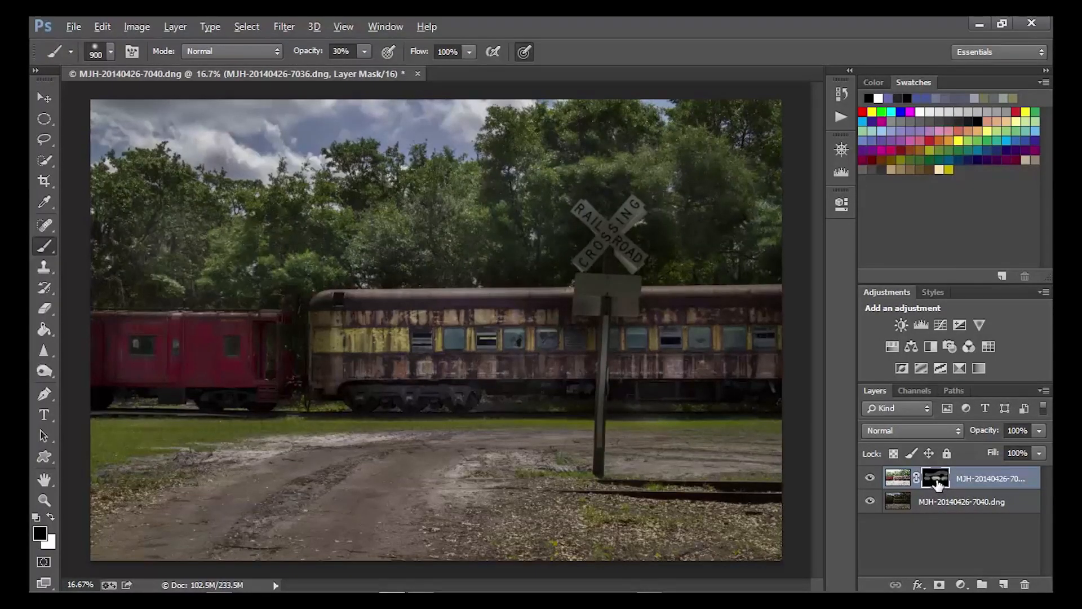
{"action": "left_click", "coordinate": [936, 483], "text": "alt"}
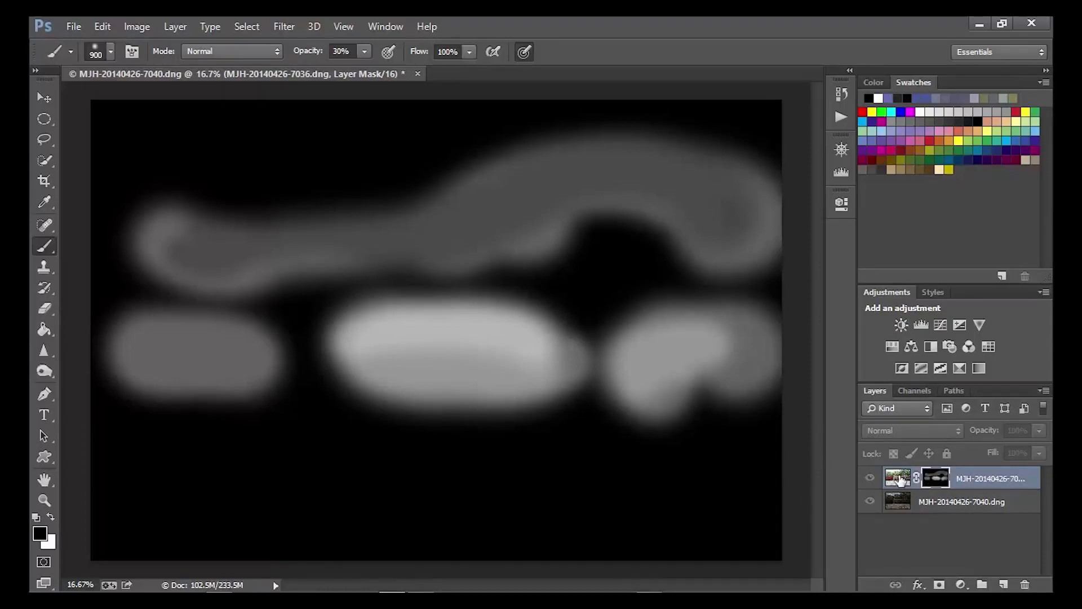
{"action": "left_click", "coordinate": [899, 481]}
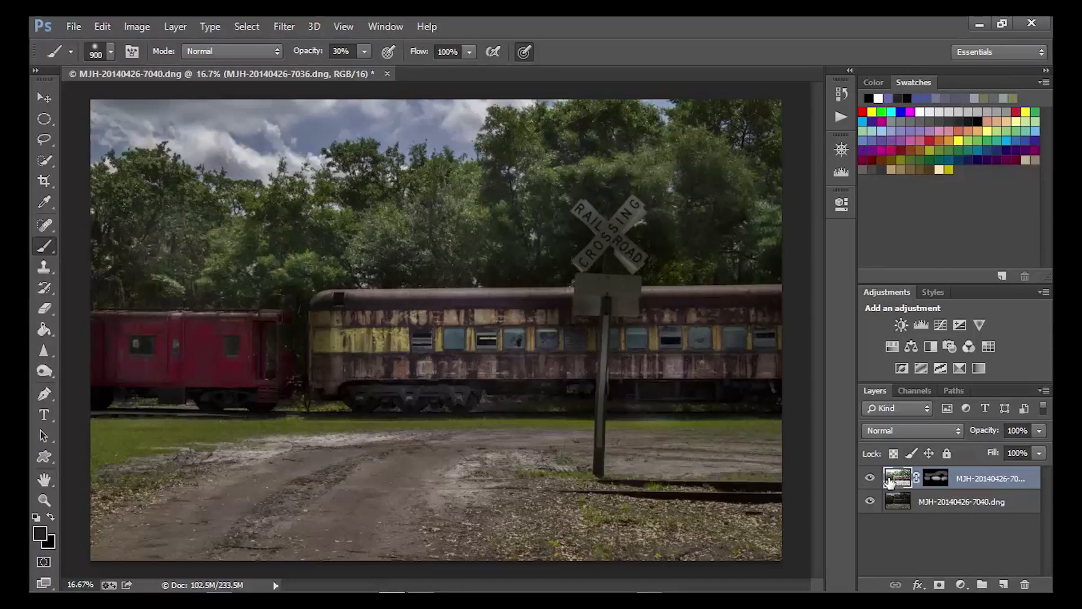
Step: Save and close the blended crossing image, and switch back to Lightroom
{"action": "key", "text": "ctrl+s"}
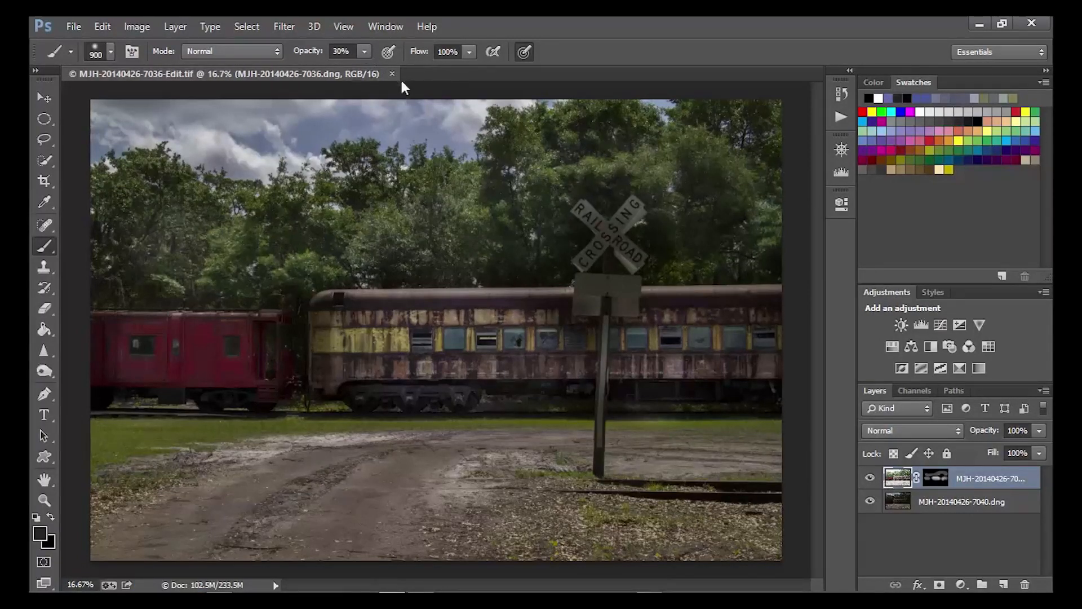
{"action": "left_click", "coordinate": [391, 74]}
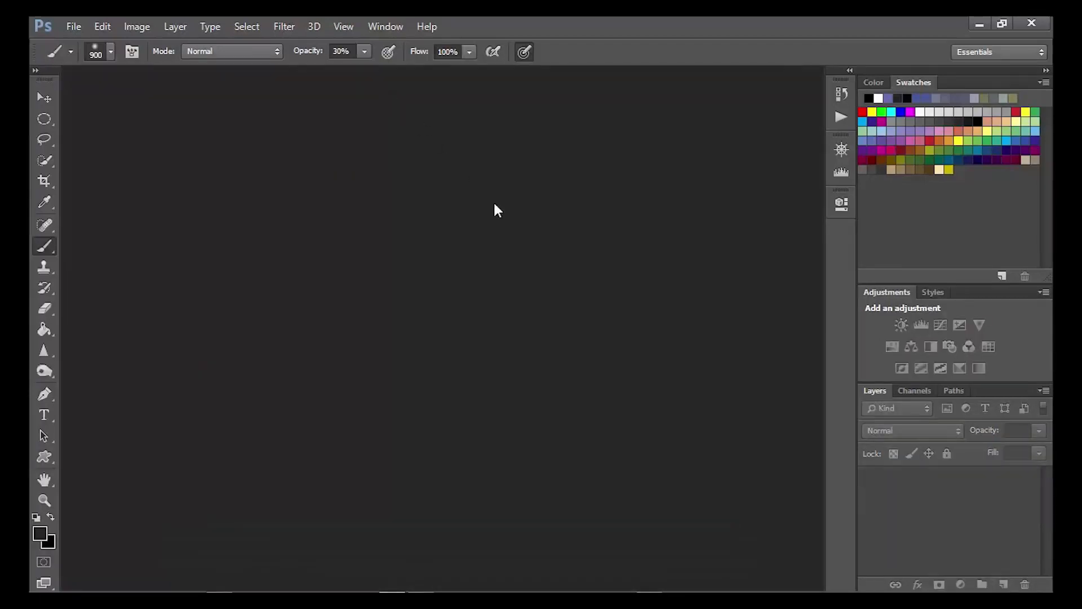
{"action": "key", "text": "alt+Tab"}
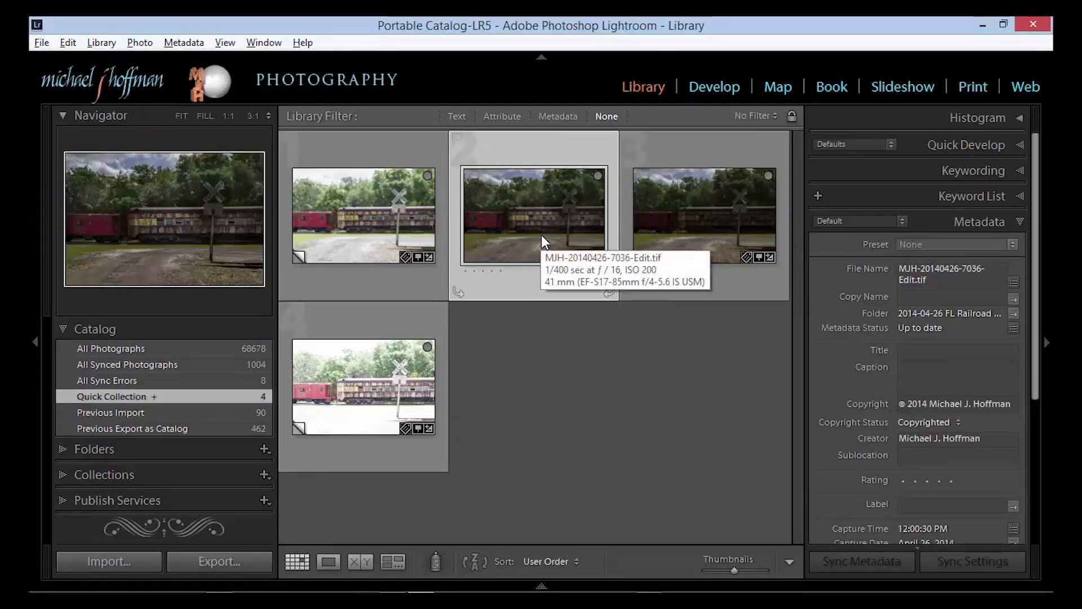
Step: Develop the blended crossing TIFF with Clarity +40 and Vibrance +24
{"action": "key", "text": "d"}
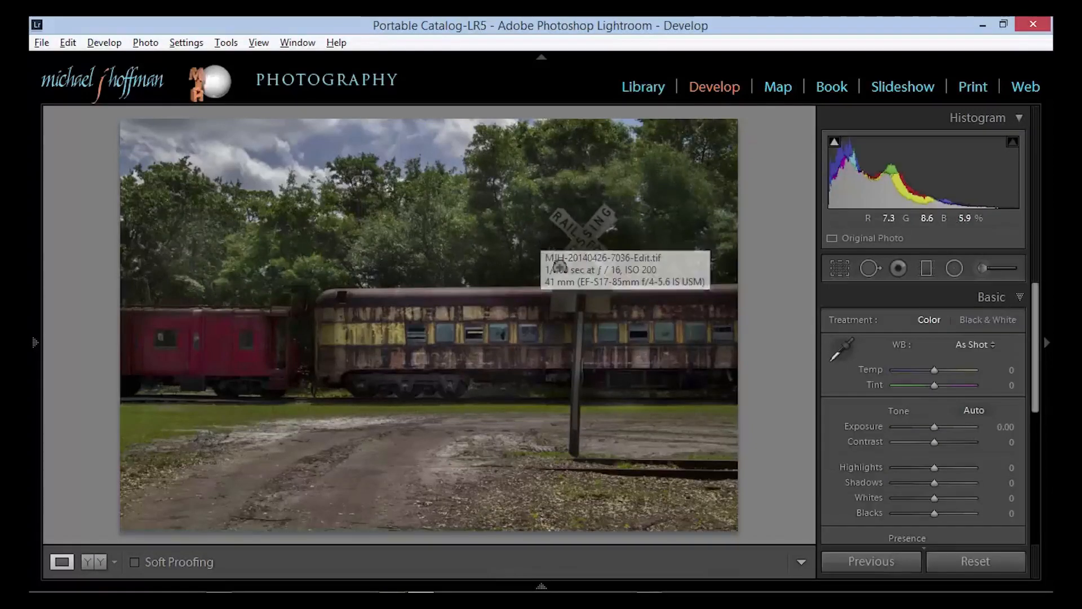
{"action": "left_click_drag", "start_coordinate": [1035, 383], "coordinate": [1009, 438]}
{"action": "mouse_move", "coordinate": [934, 446]}
{"action": "left_mouse_down"}
{"action": "mouse_move", "coordinate": [949, 447]}
{"action": "mouse_move", "coordinate": [944, 461]}
{"action": "left_mouse_up"}
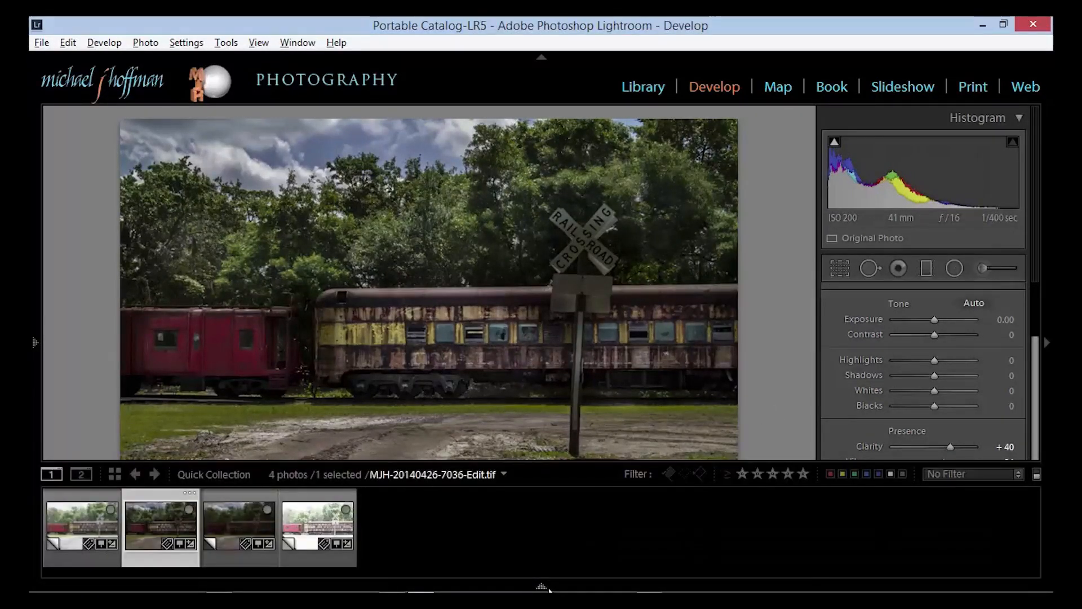
Step: Show the filmstrip to compare the blended image with its source exposures, and hide the filmstrip again
{"action": "left_click", "coordinate": [543, 587]}
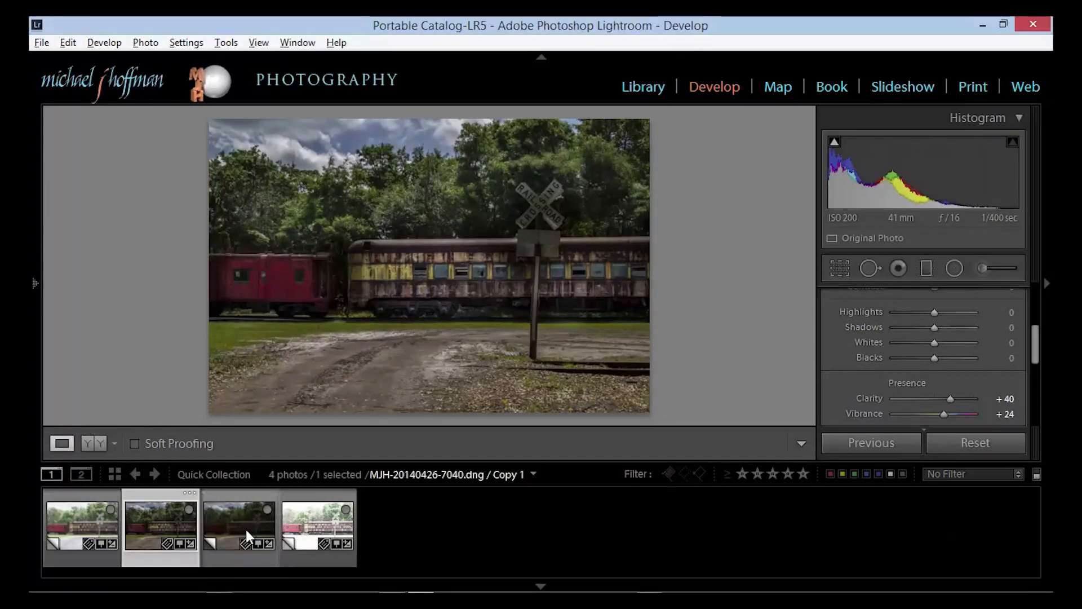
{"action": "mouse_move", "coordinate": [247, 535]}
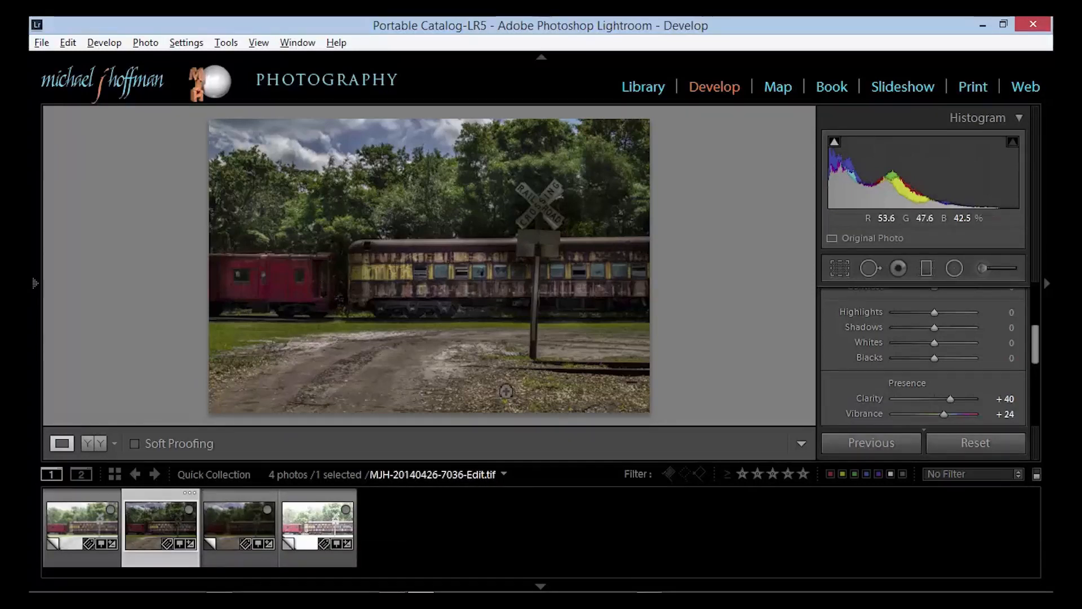
{"action": "left_click", "coordinate": [541, 587]}
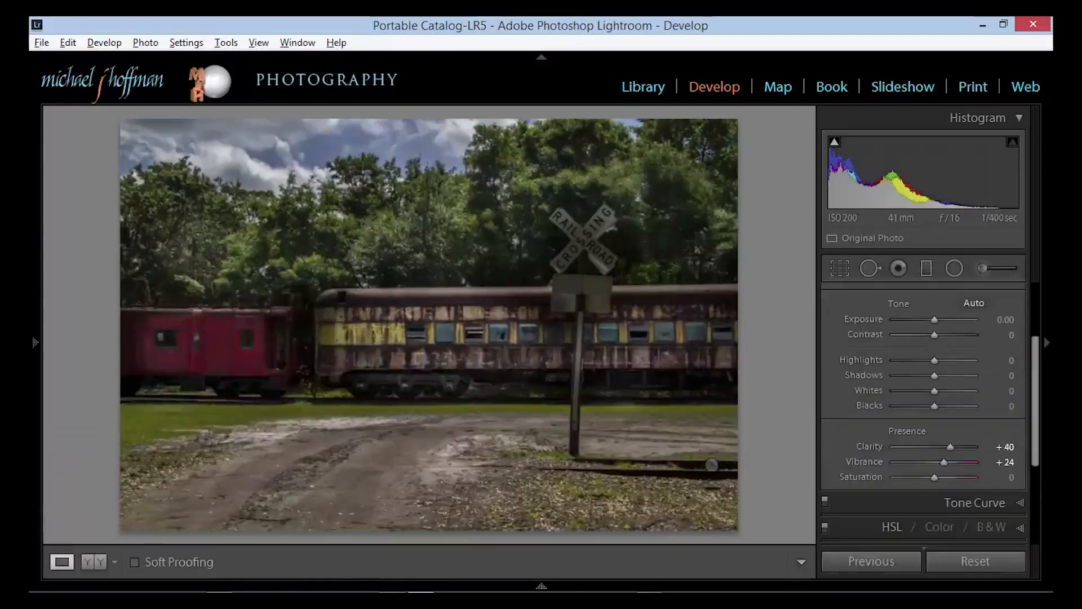